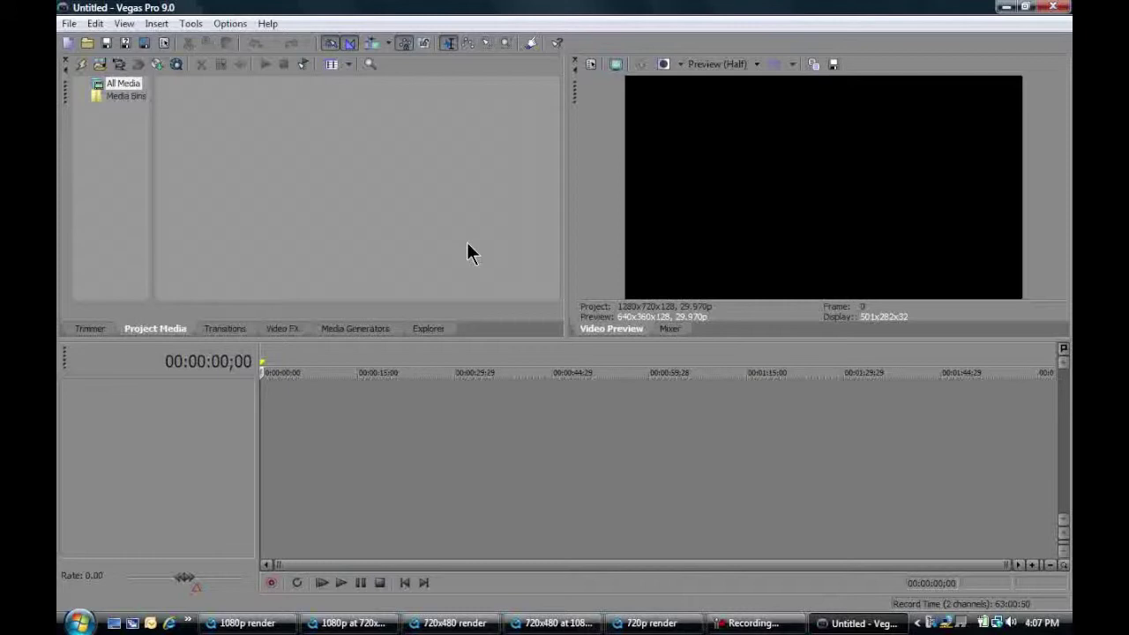
Browse the Explorer to the Footage folder and select the 720p clip to see its 1280x720 H.264 details
left_click(429, 329)
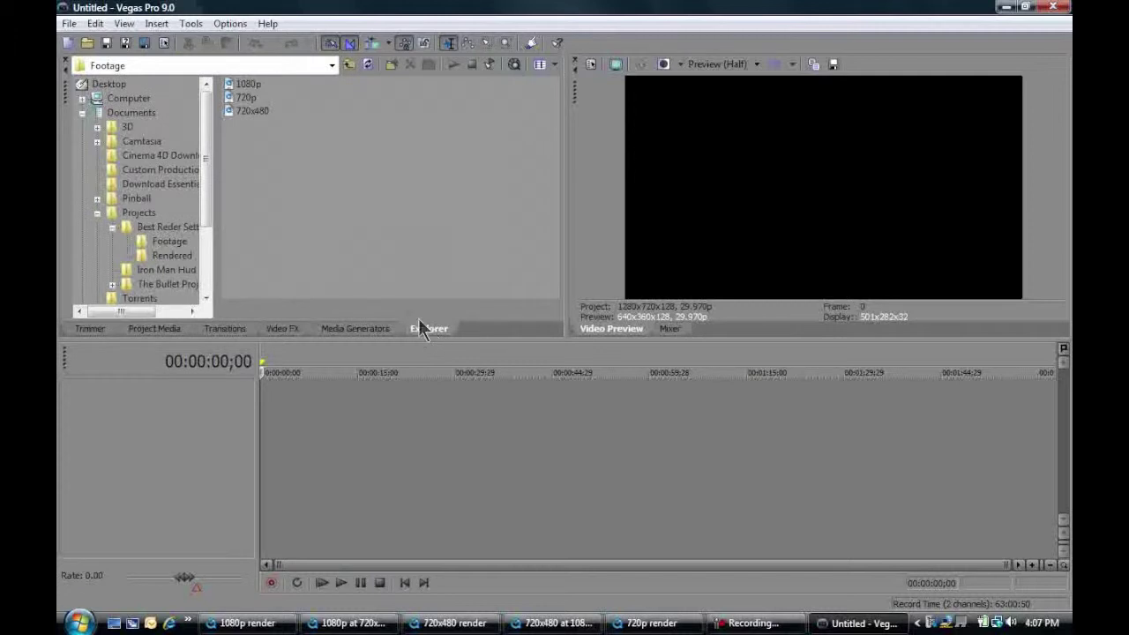
double_click(253, 112)
left_click(245, 101)
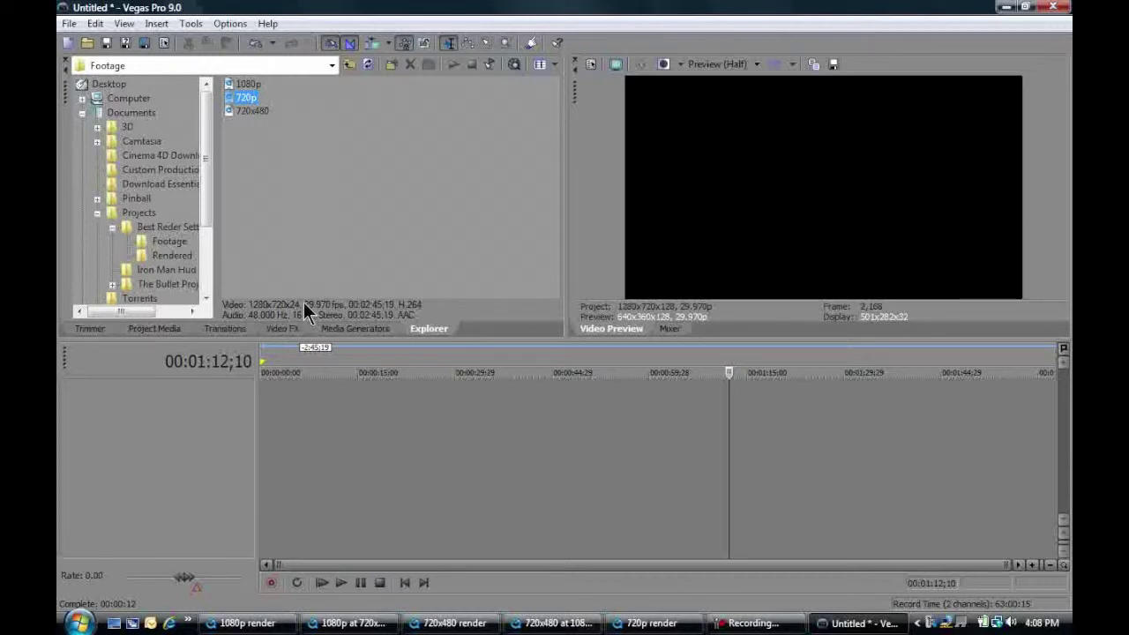
Add the 720p clip to the timeline and switch preview quality to Quarter, then back to Half
left_click_drag(240, 98, 234, 424)
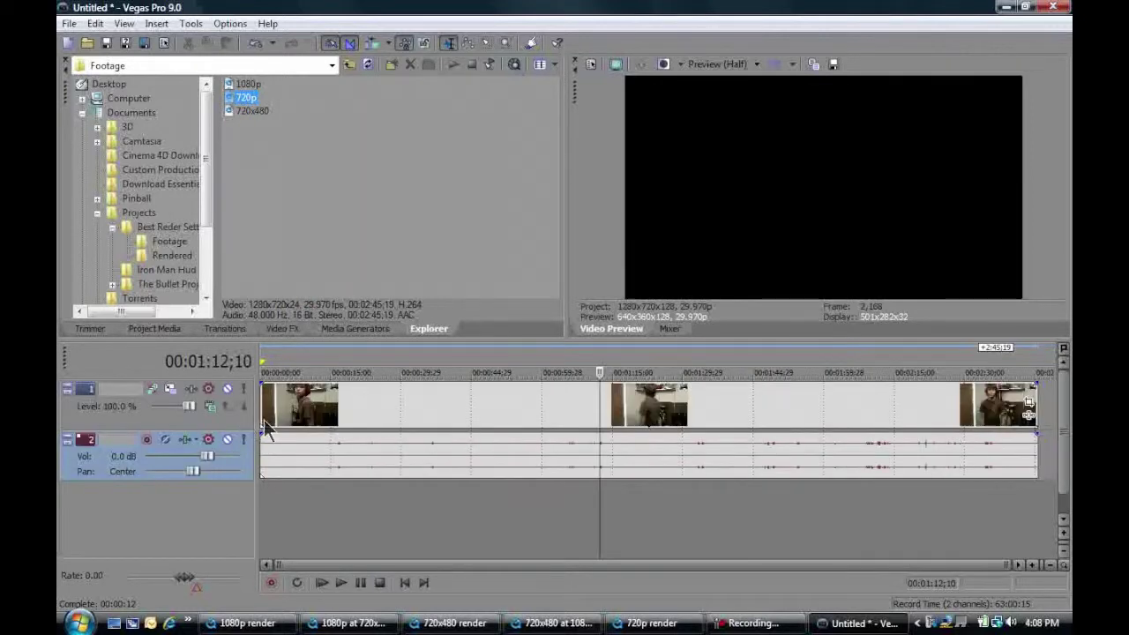
left_click(998, 412)
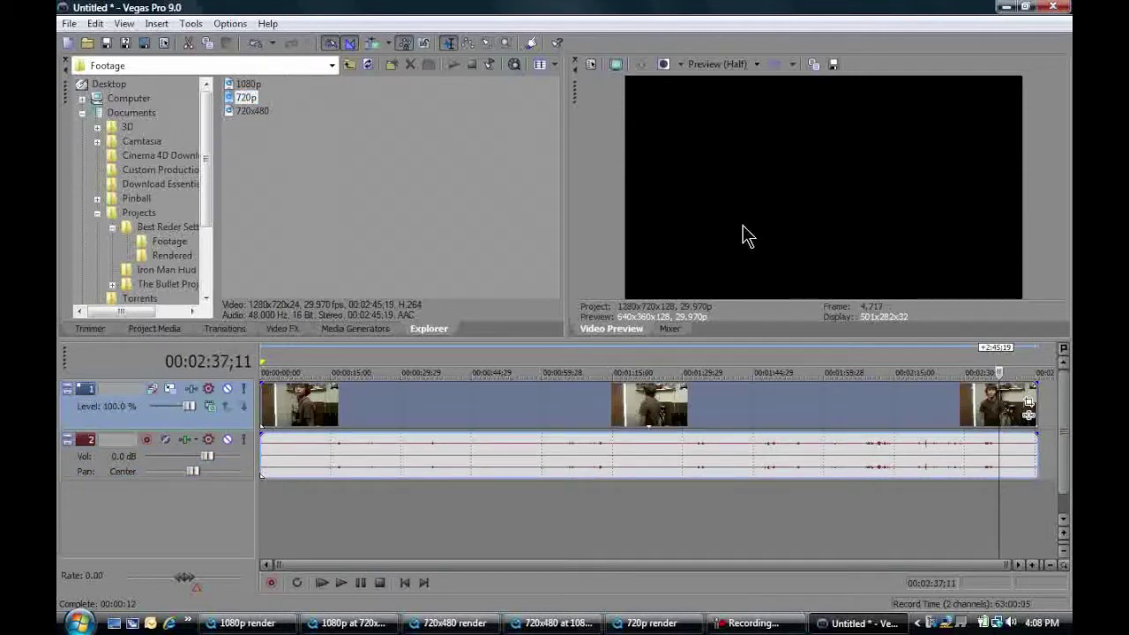
left_click(755, 67)
mouse_move(732, 98)
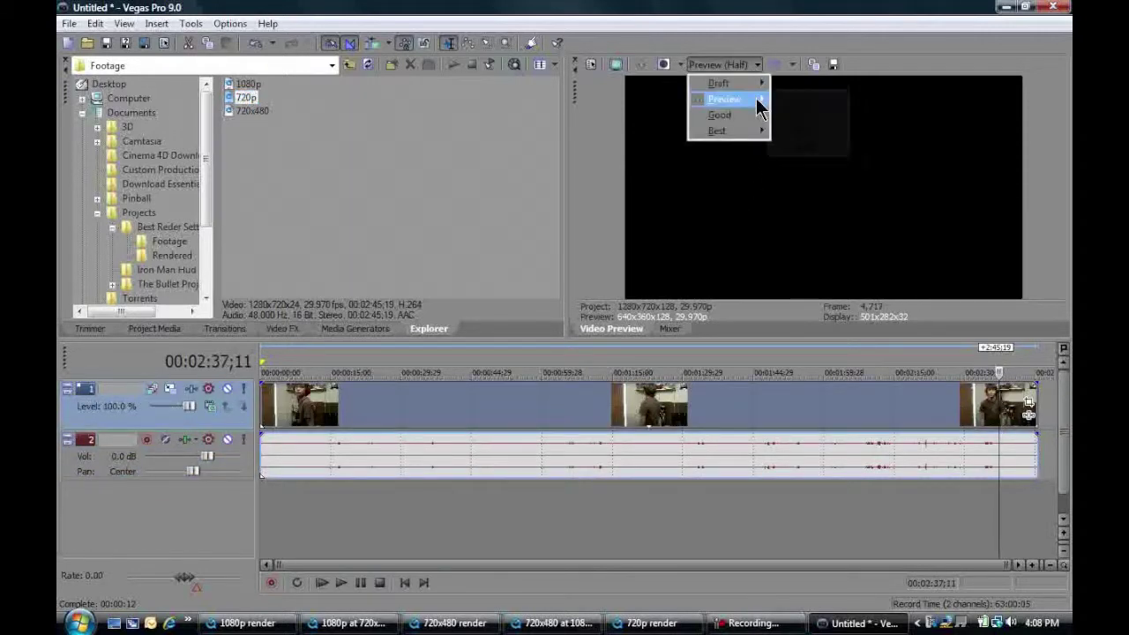
left_click(807, 148)
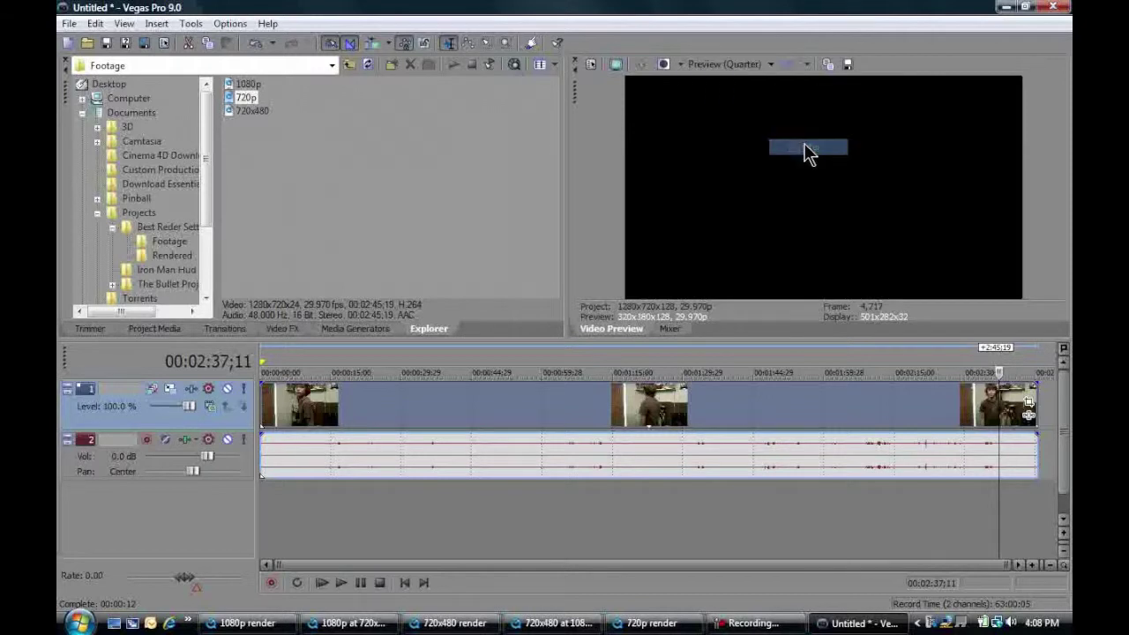
left_click(768, 66)
mouse_move(725, 99)
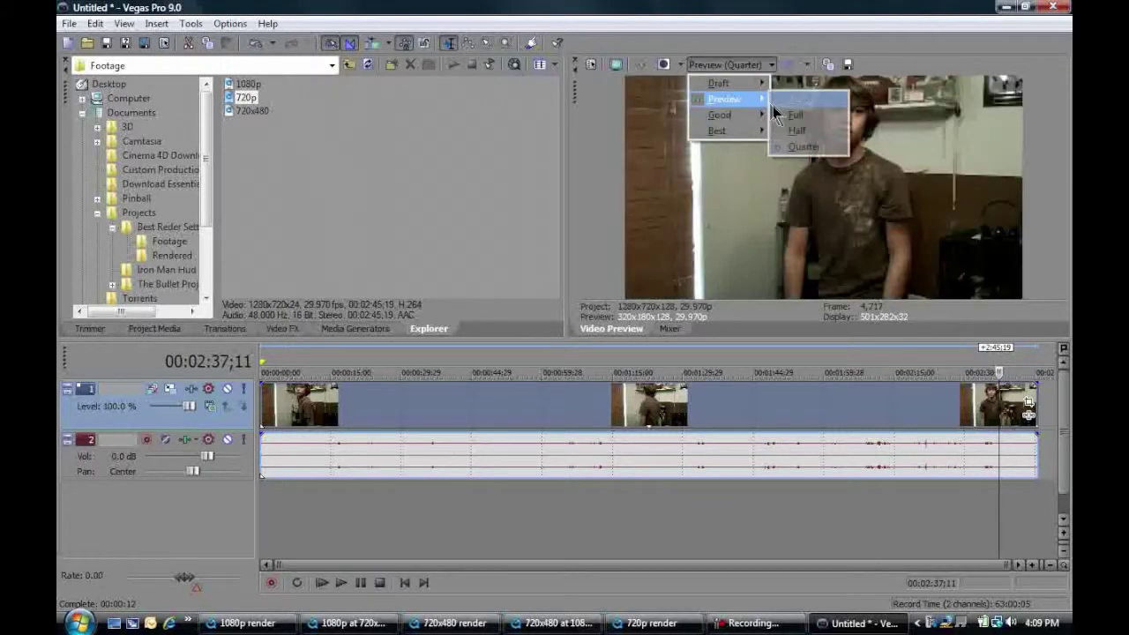
left_click(806, 131)
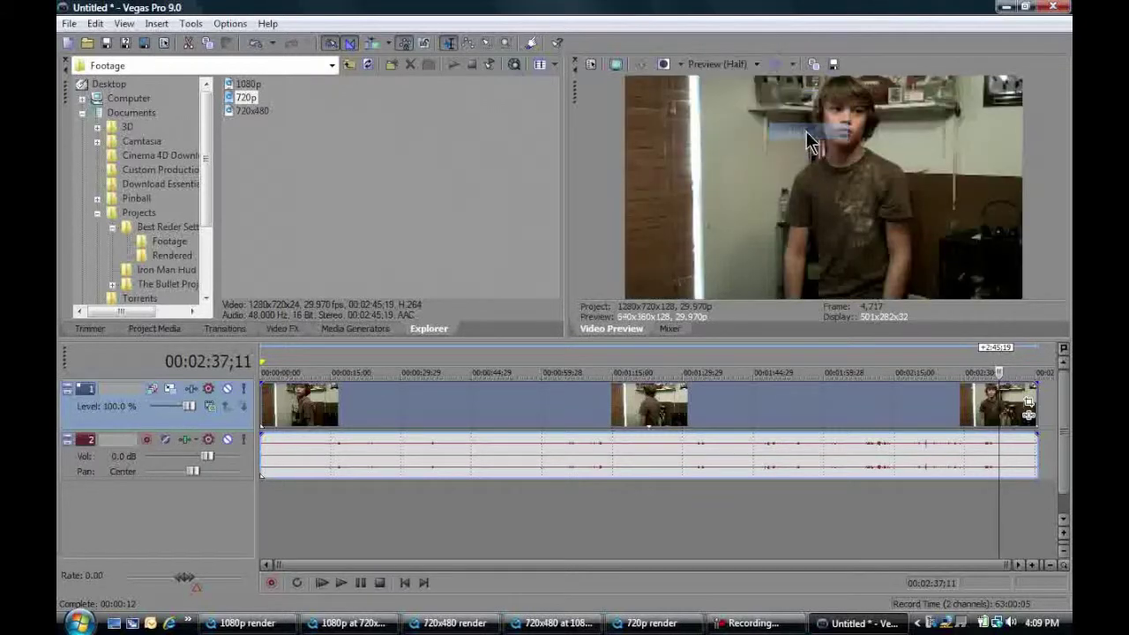
Split the clip near its end, delete the earlier part, and move the end piece to 0:00
left_click(995, 408)
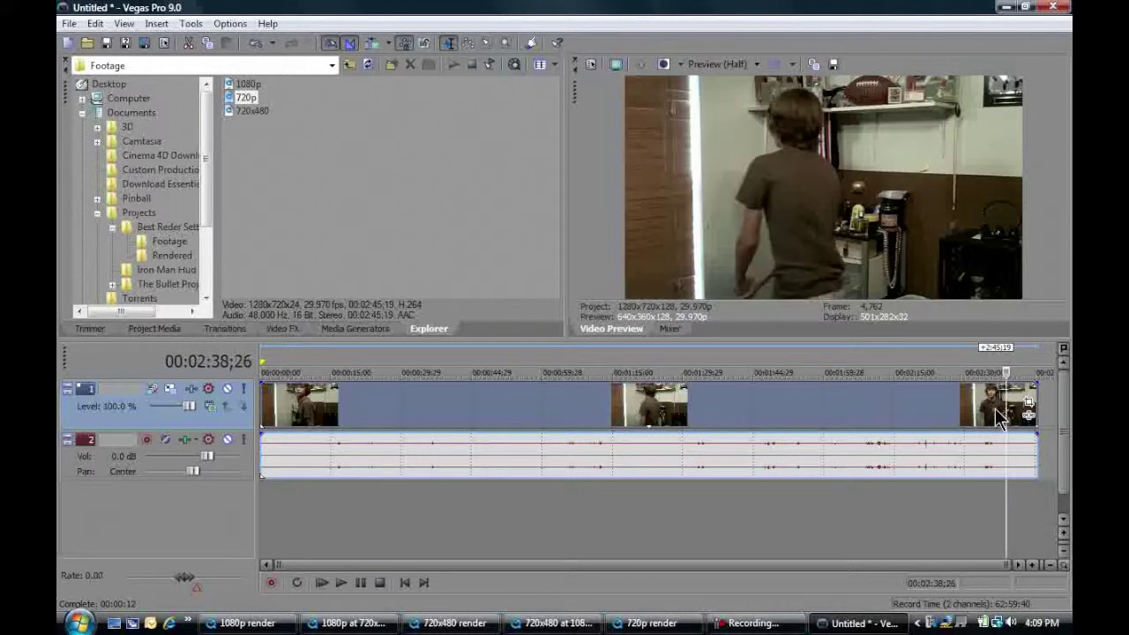
key("s")
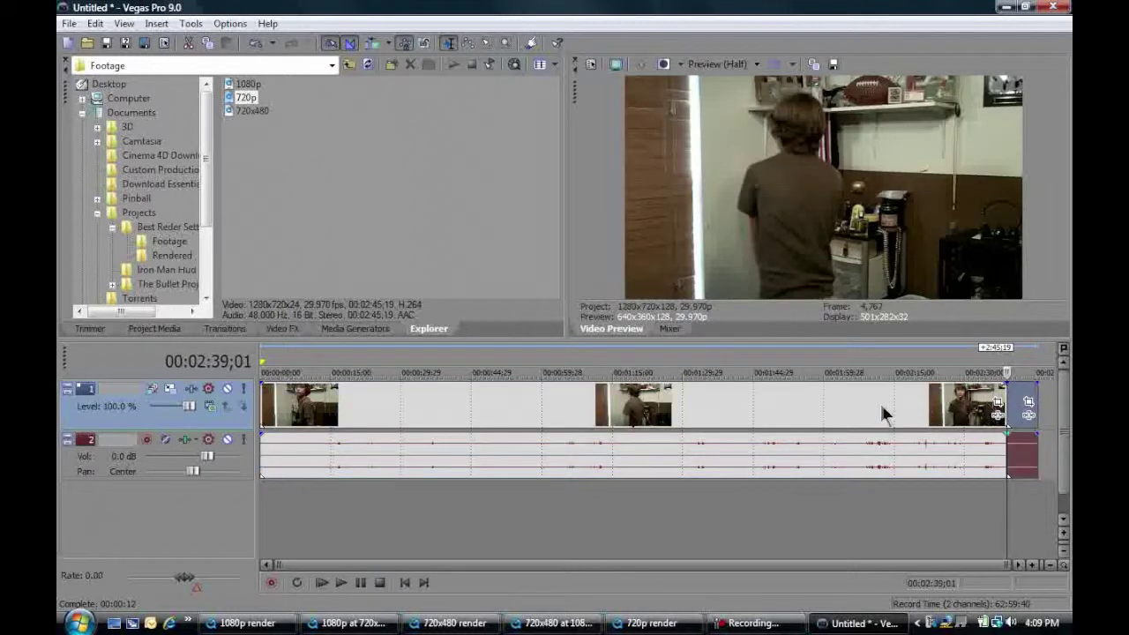
left_click(880, 405)
key("Delete")
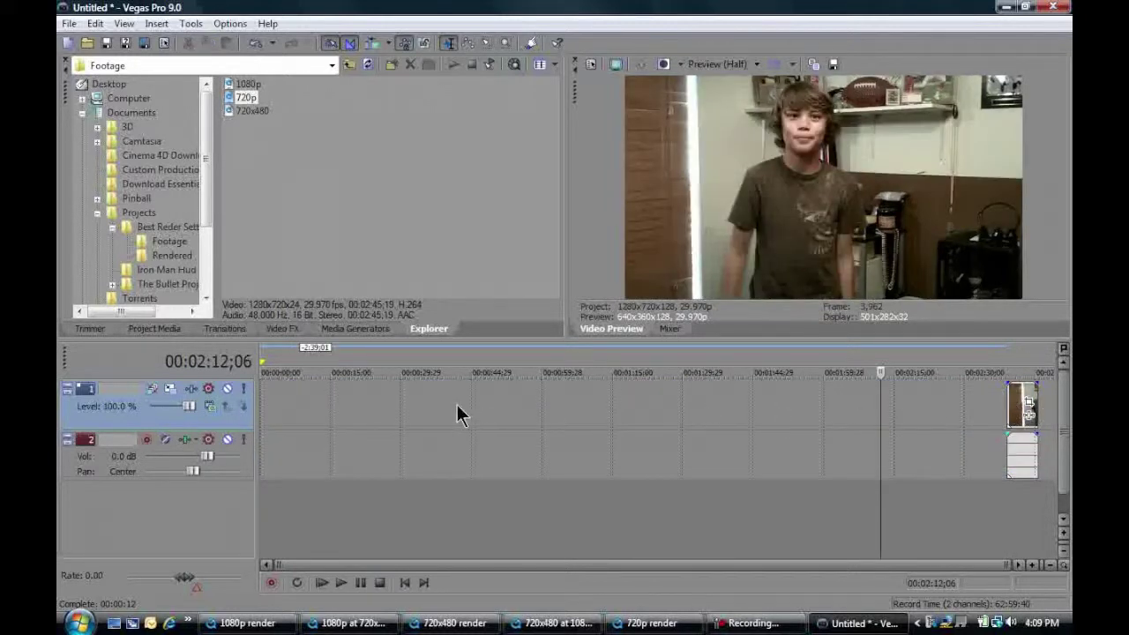
left_click_drag(1027, 407, 269, 414)
left_click(266, 407)
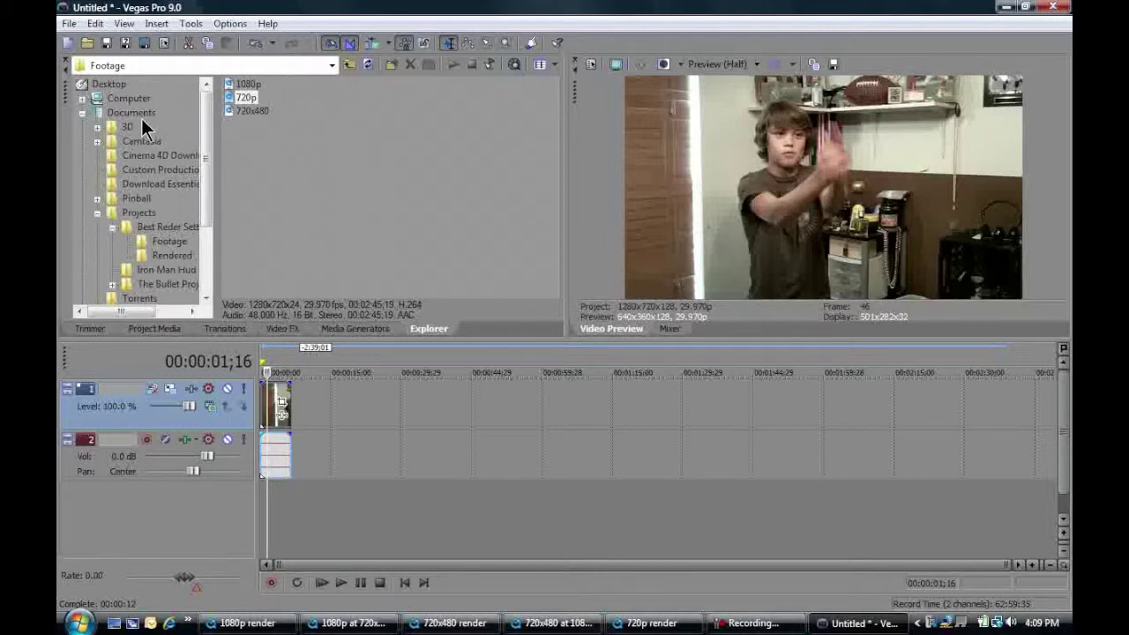
Apply the HDV 720-30p project template with progressive field order and Best full-resolution rendering quality
left_click(164, 43)
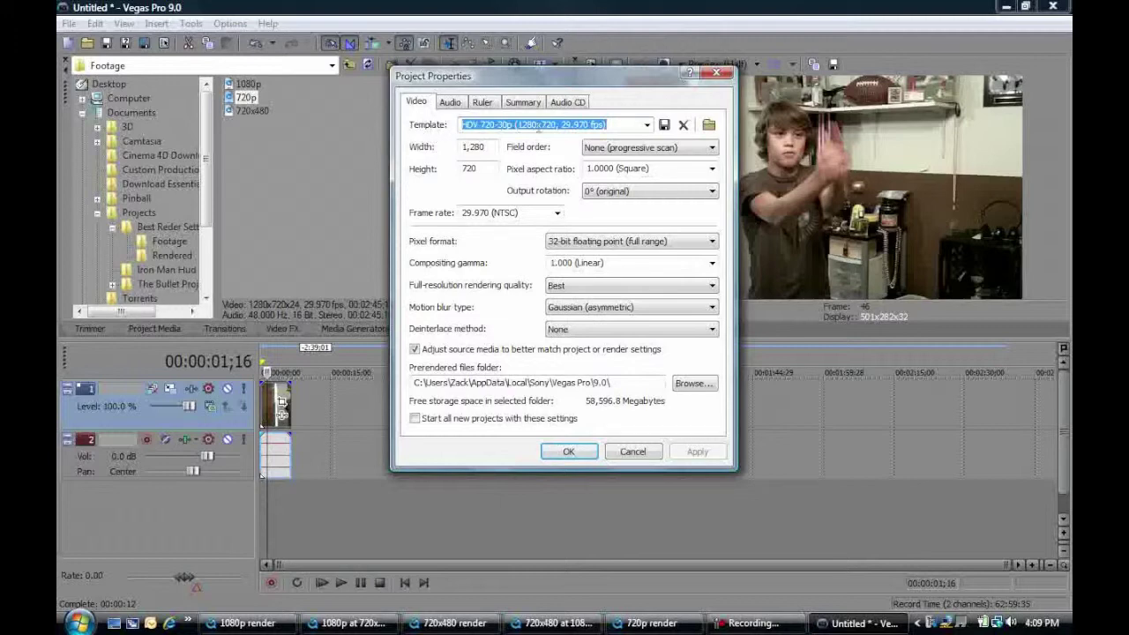
left_click(647, 124)
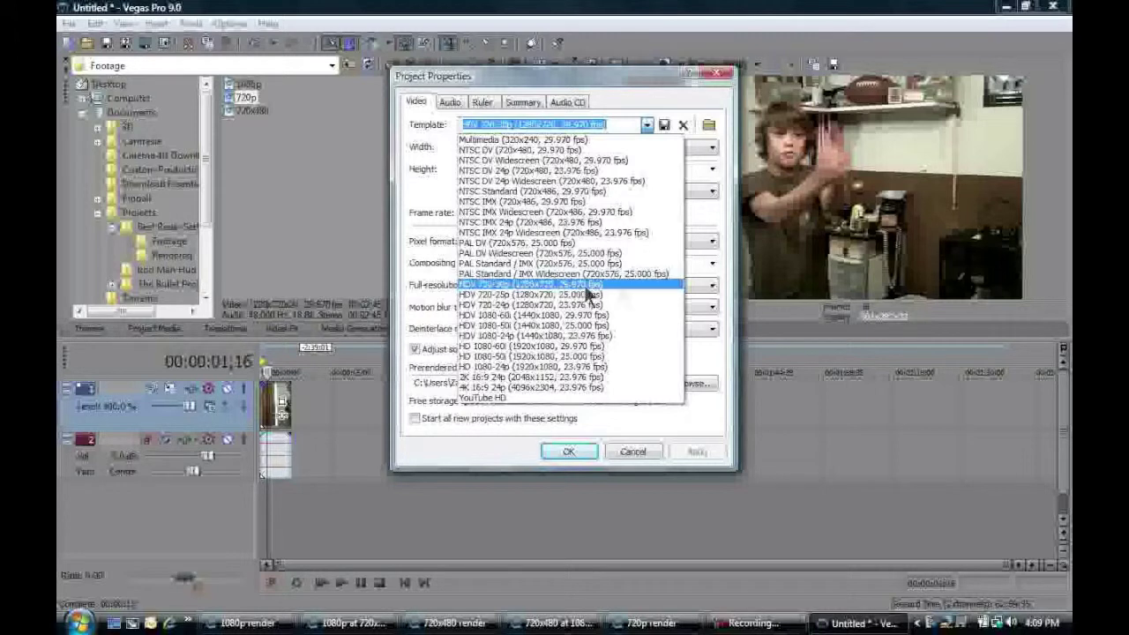
left_click(582, 284)
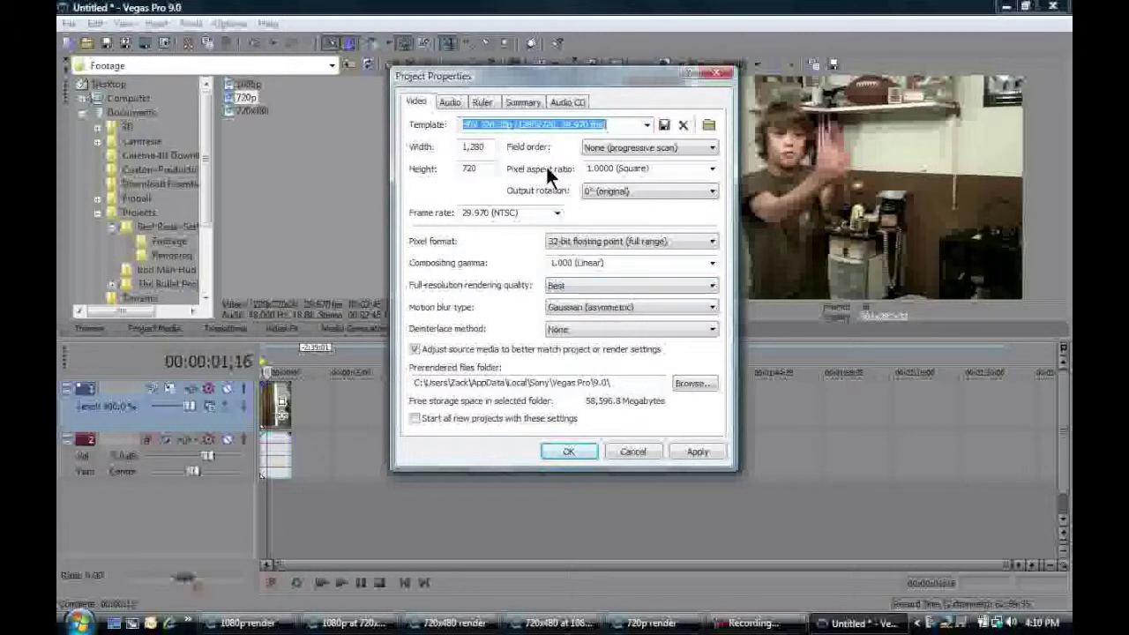
left_click(711, 148)
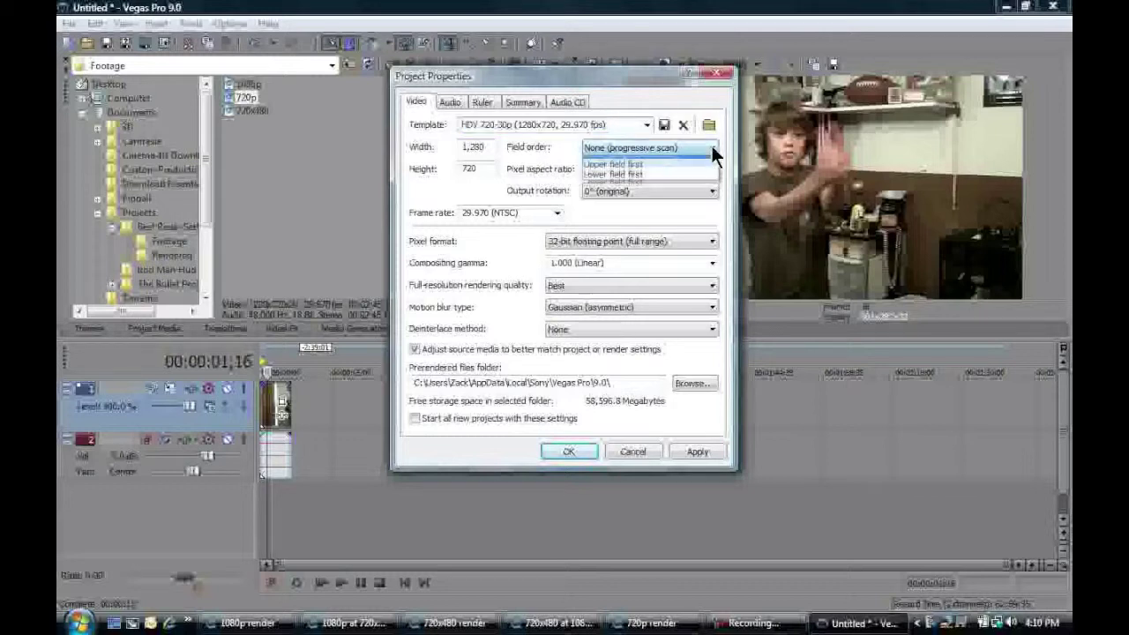
left_click(666, 160)
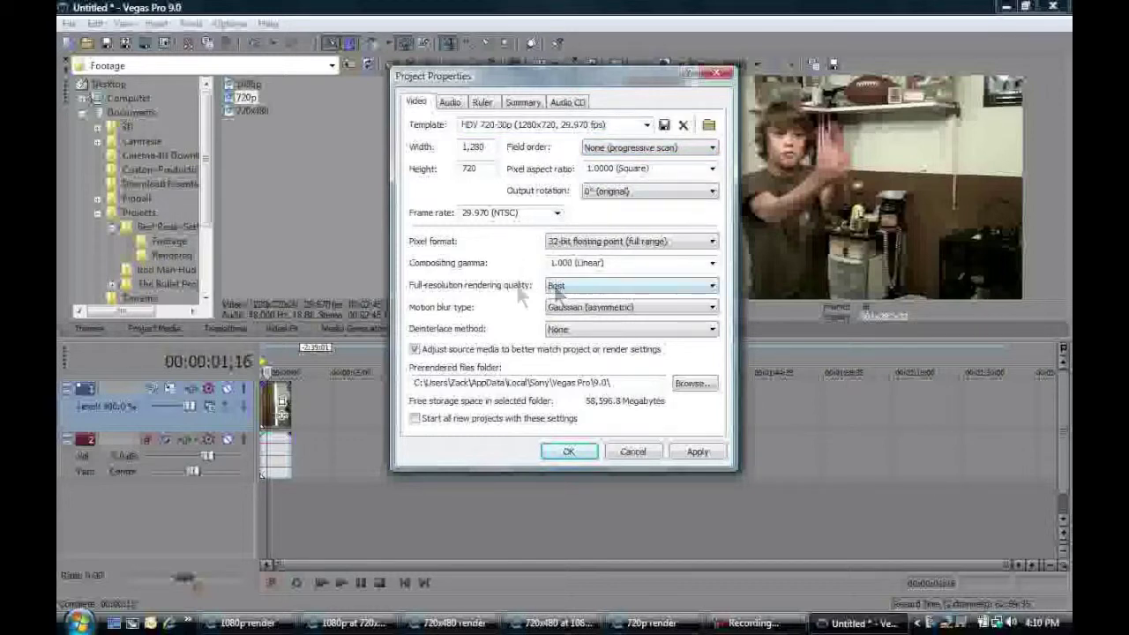
left_click(710, 286)
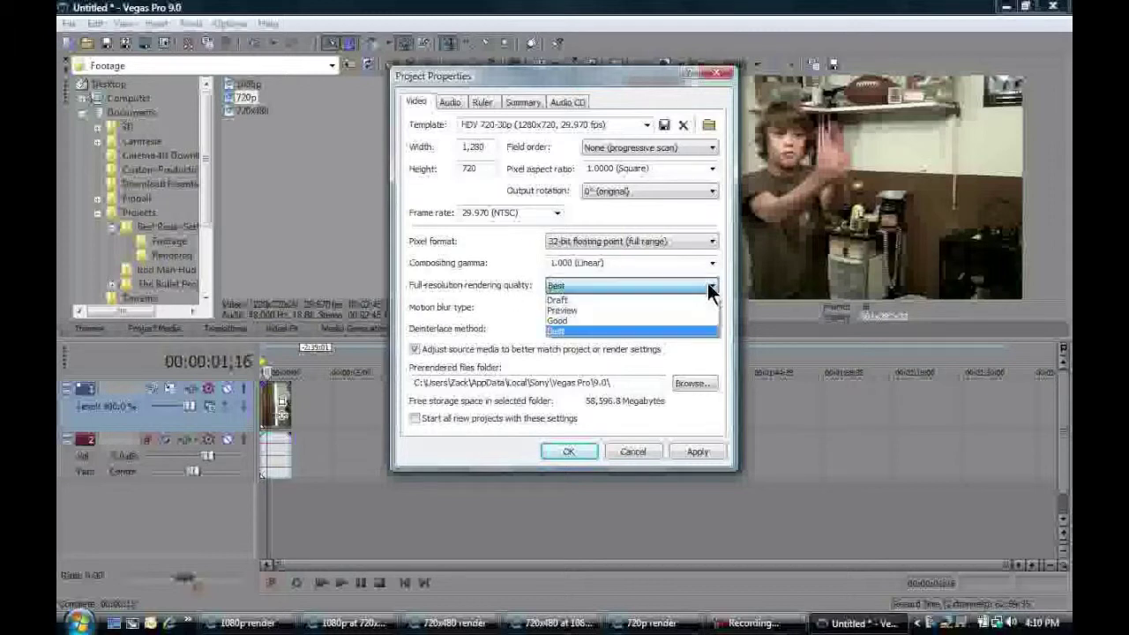
left_click(573, 332)
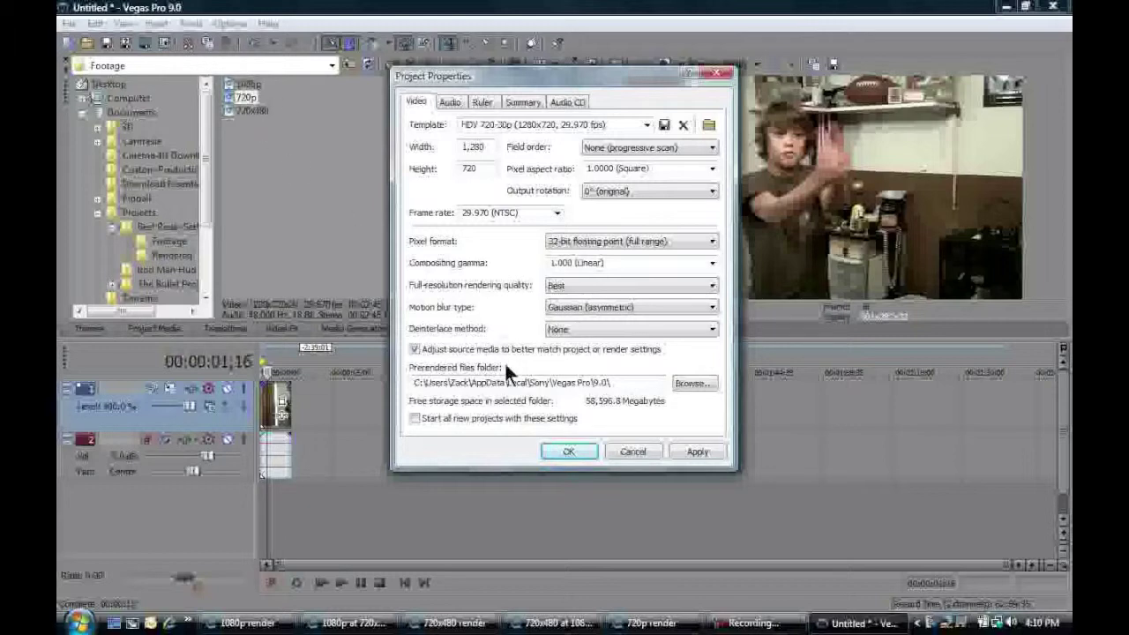
left_click(566, 451)
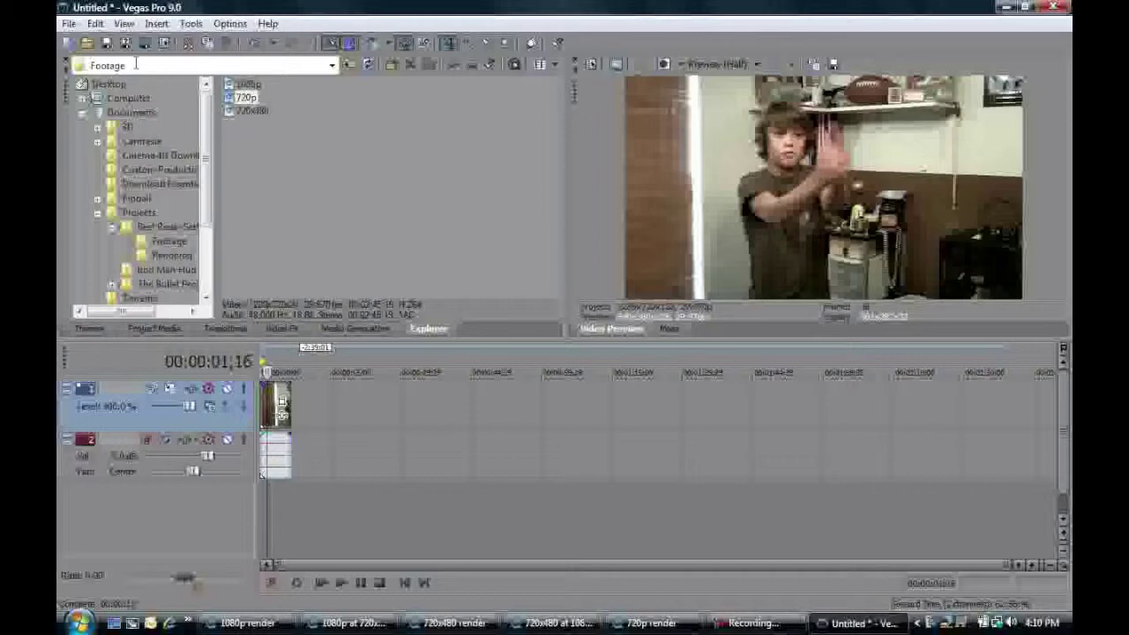
left_click(163, 44)
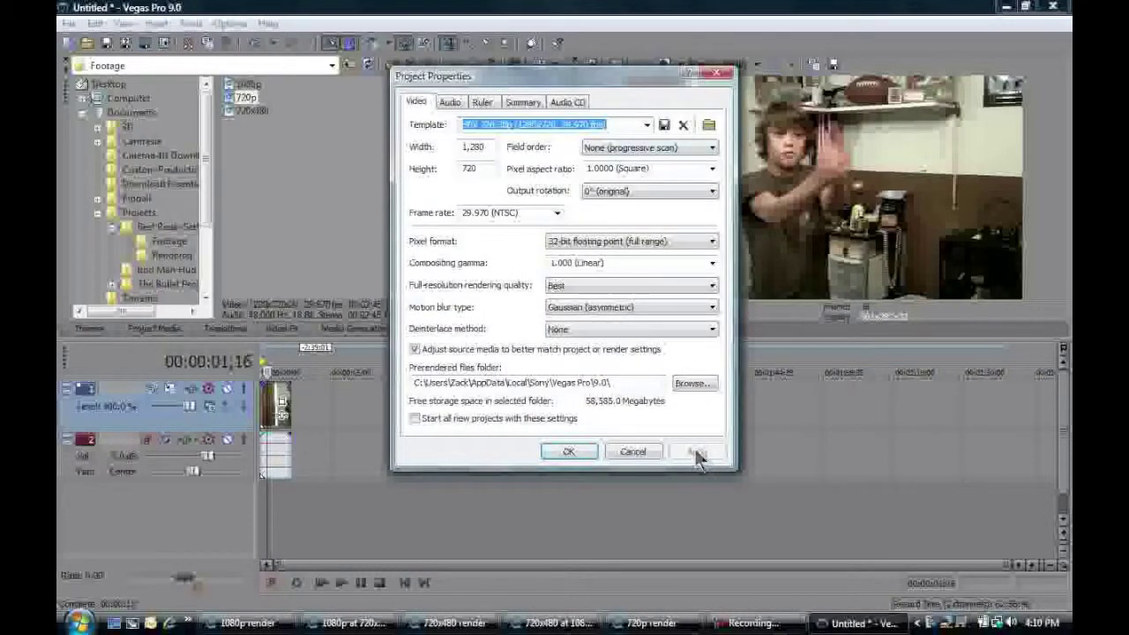
left_click(575, 452)
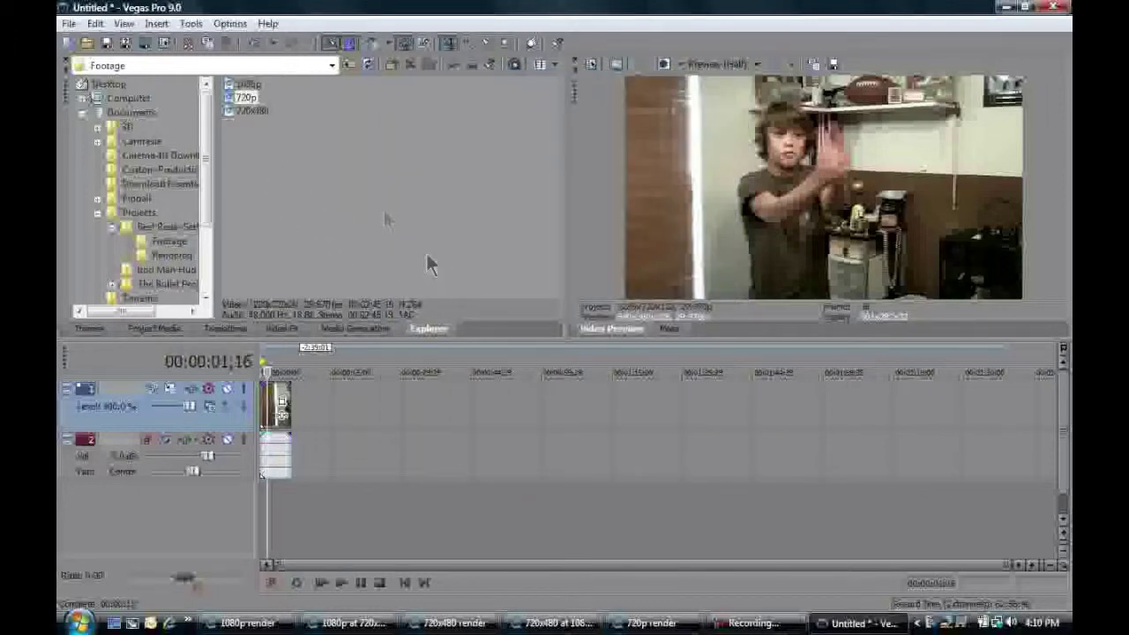
Start Render As to the Rendered folder, keeping Sony AVC format with the YouTube HD template
left_click(68, 25)
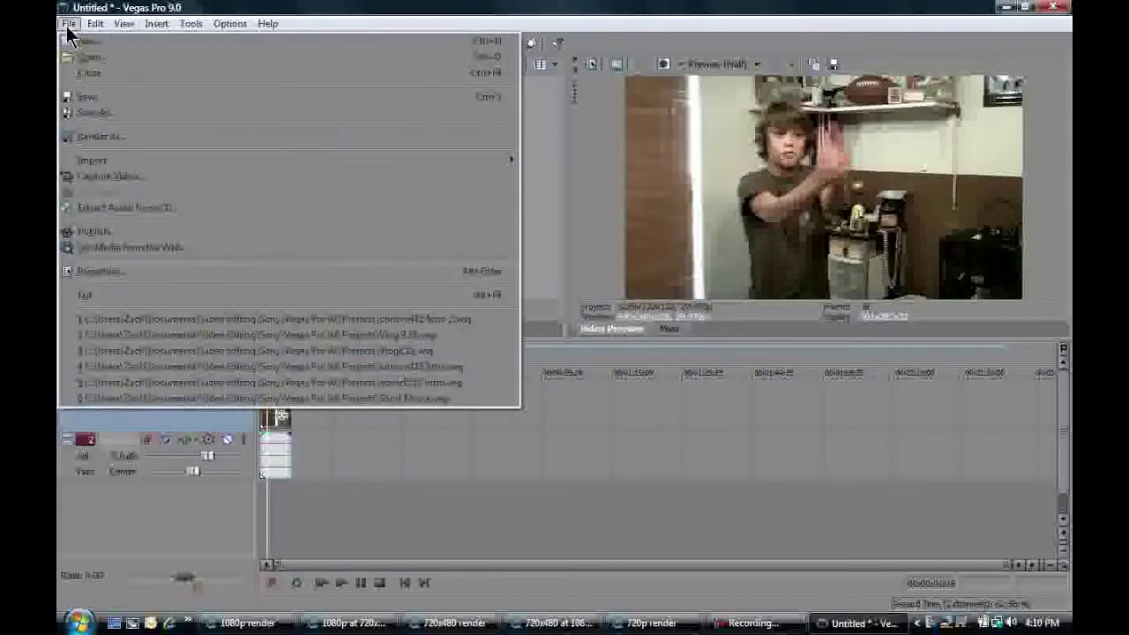
left_click(94, 135)
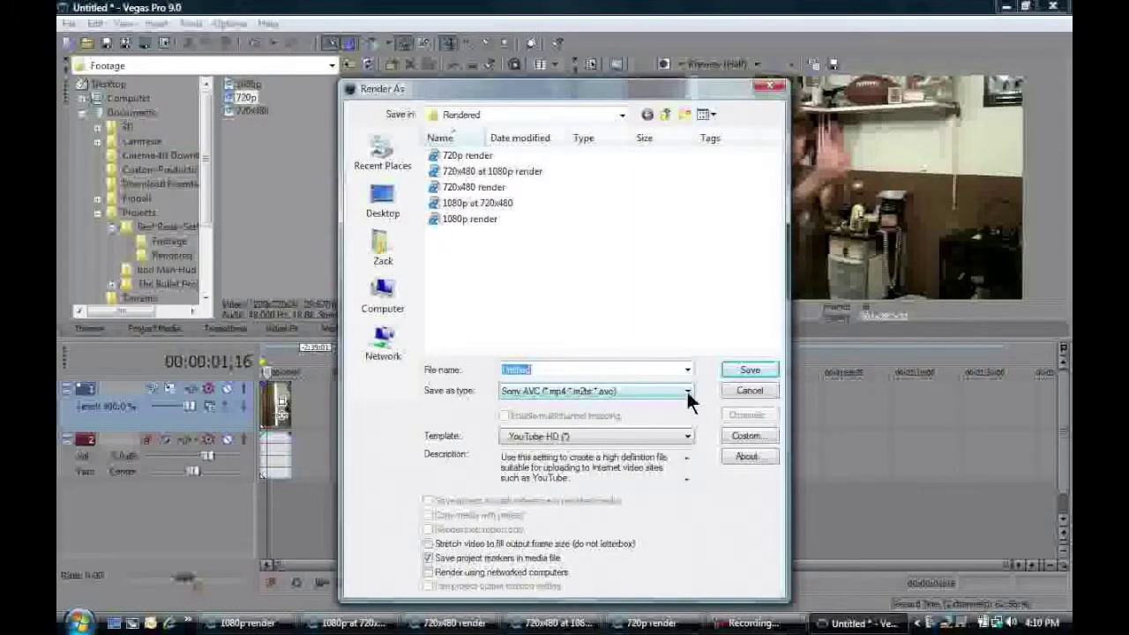
left_click(687, 391)
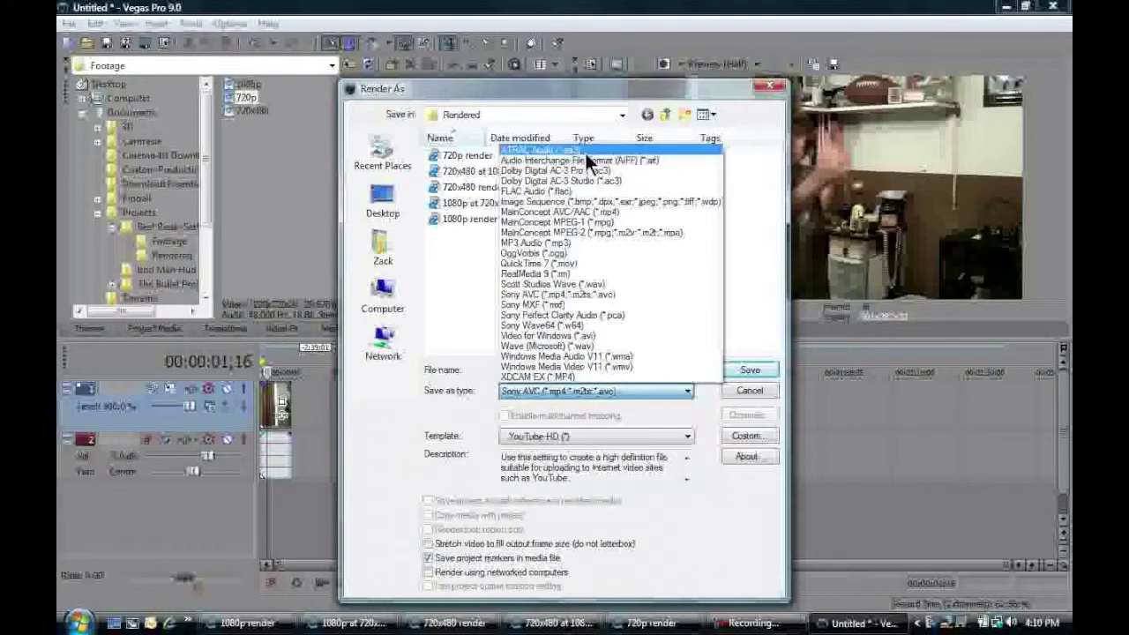
left_click(564, 294)
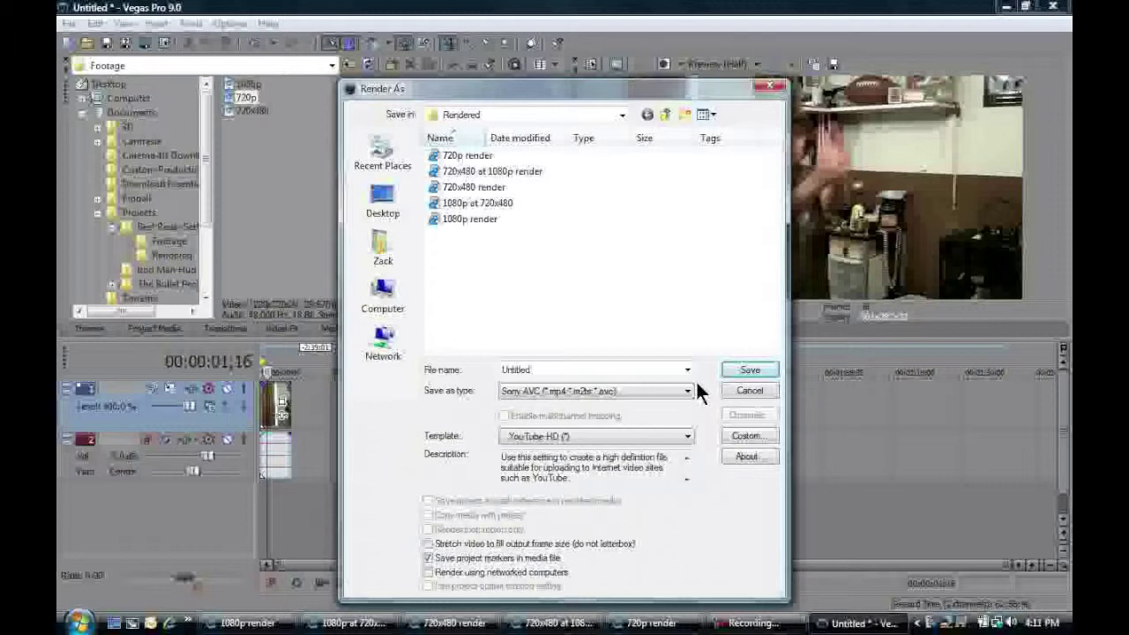
In the Sony AVC custom settings, set frame size to 1280x720 HD, keeping AVC, Baseline and CABAC
left_click(743, 437)
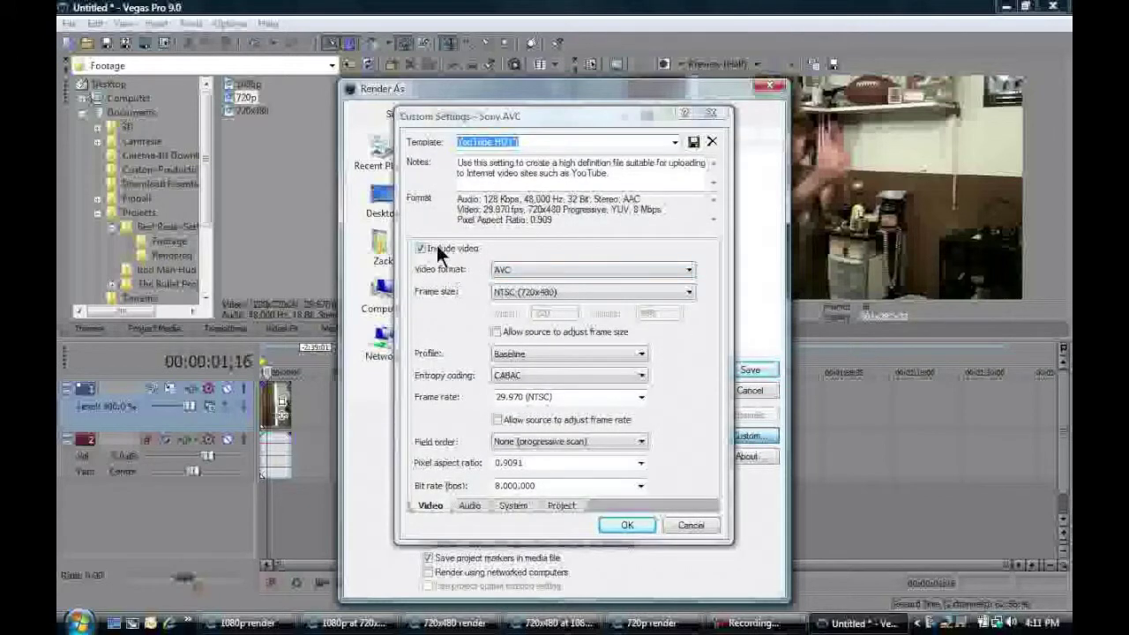
left_click(687, 271)
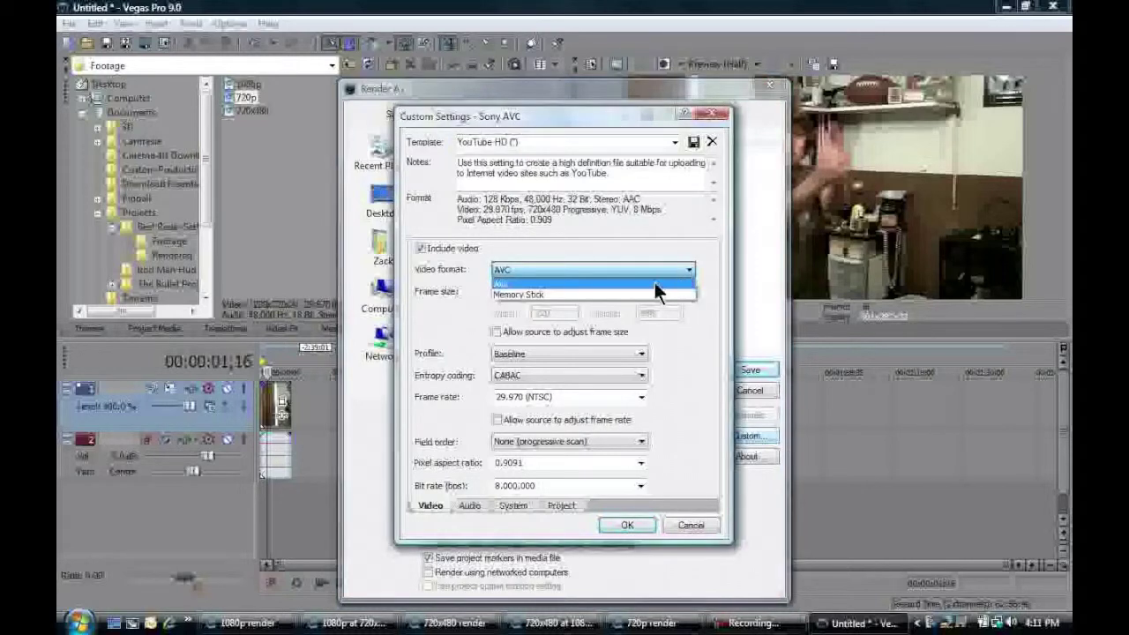
left_click(654, 282)
left_click(686, 291)
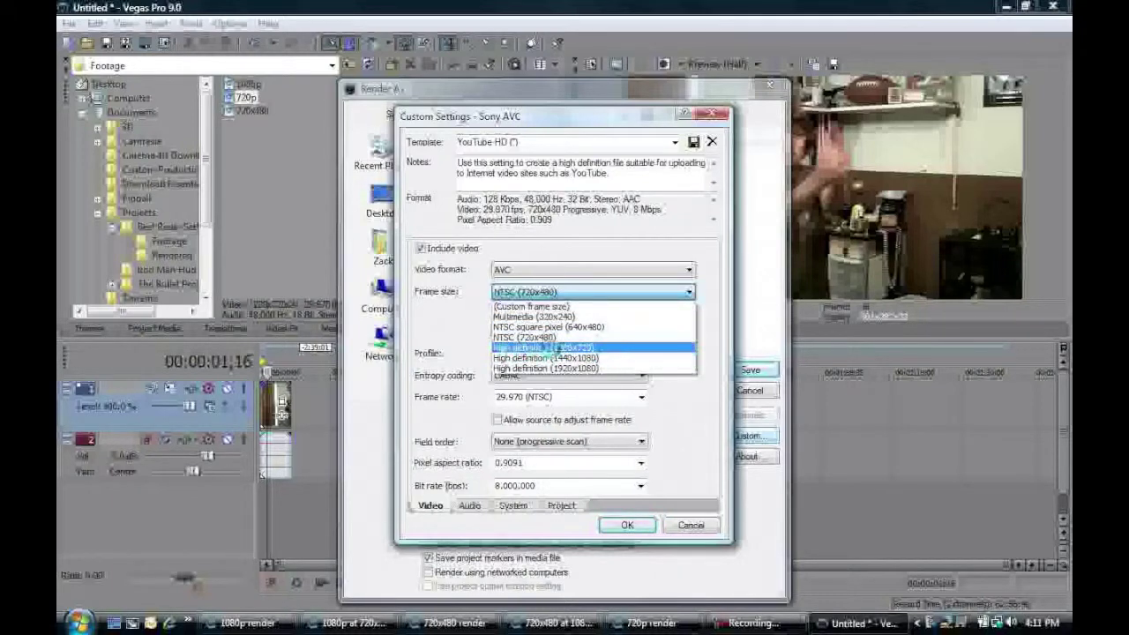
left_click(599, 348)
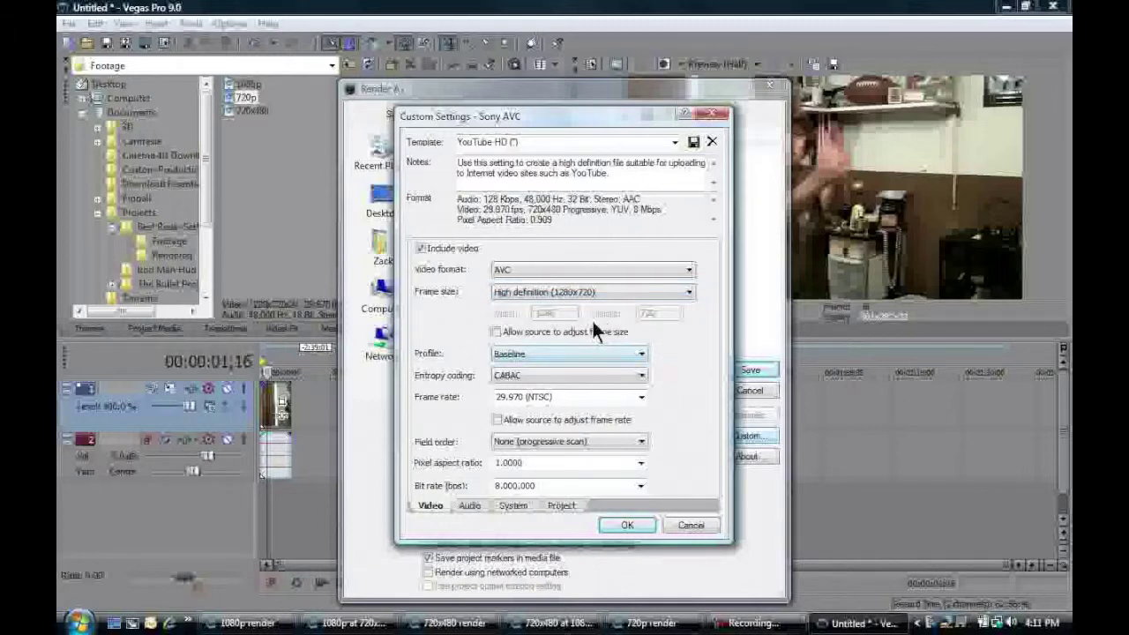
left_click(634, 360)
left_click(633, 364)
left_click(637, 378)
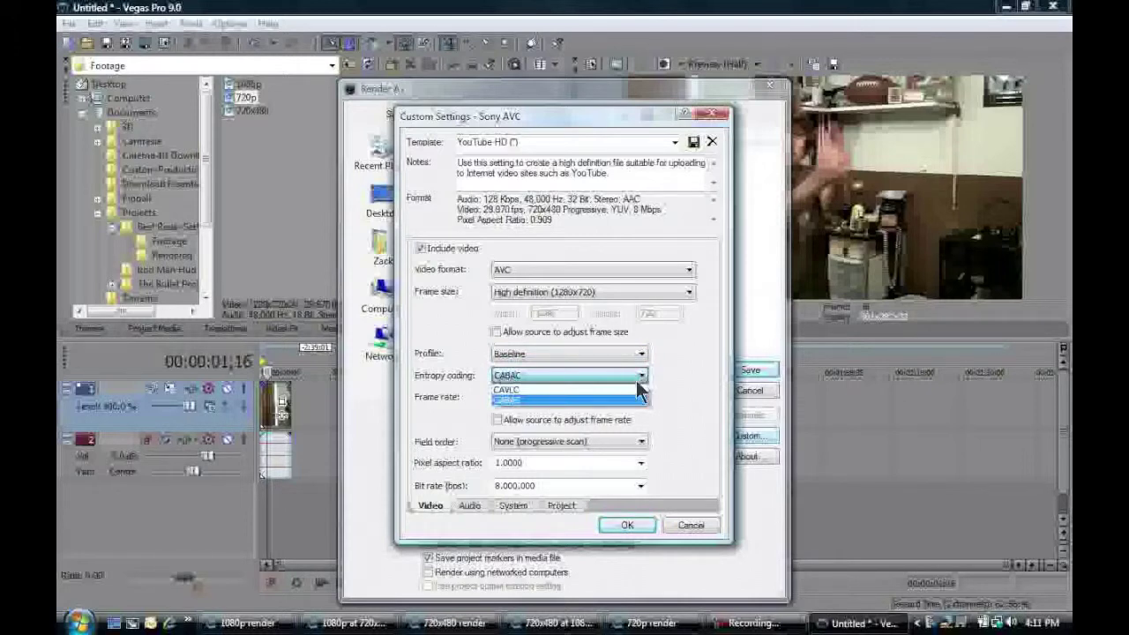
left_click(579, 400)
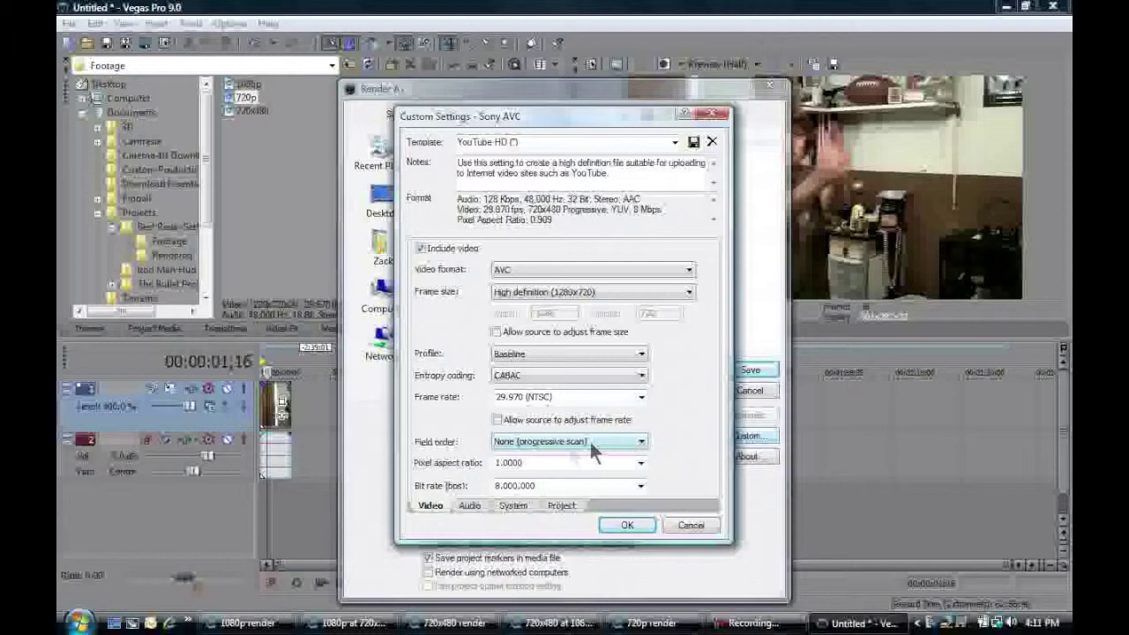
left_click(470, 505)
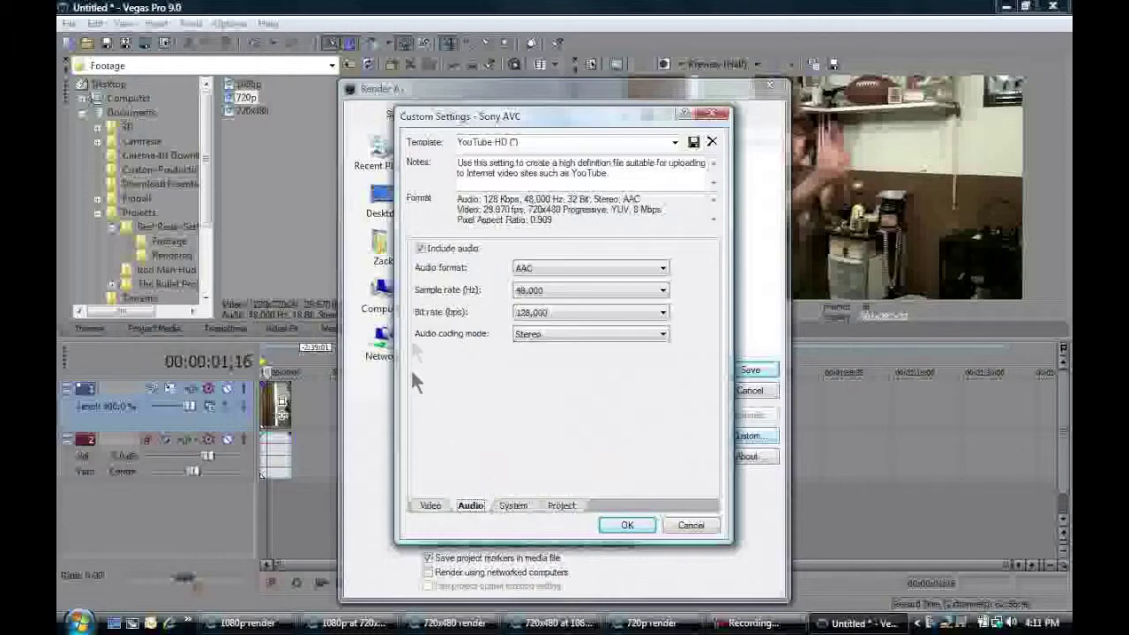
left_click_drag(487, 115, 549, 115)
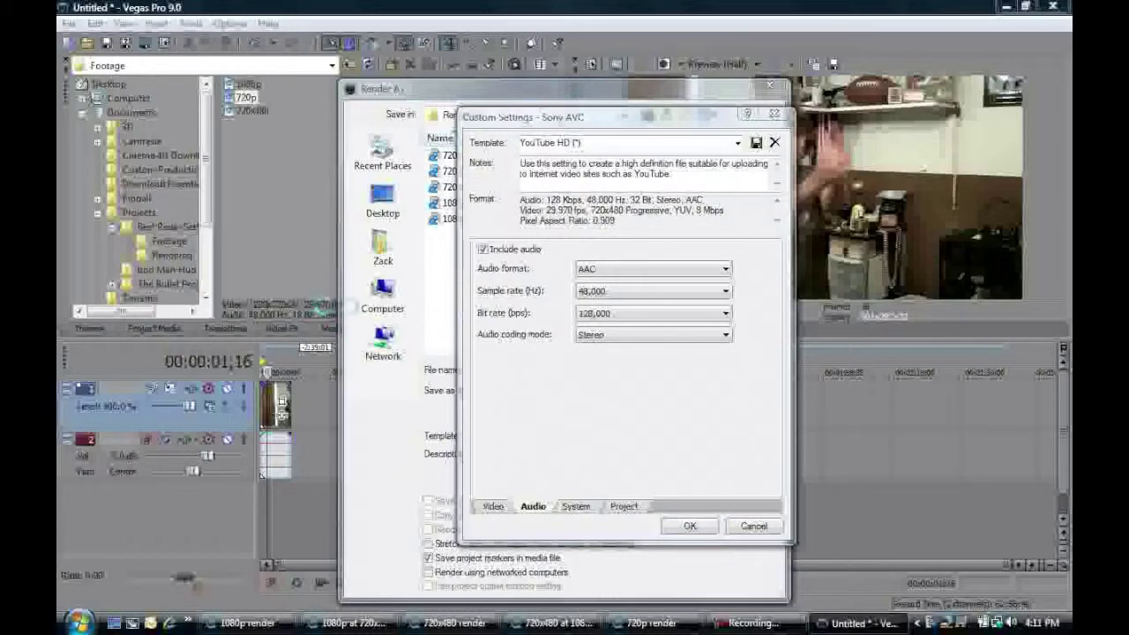
Confirm the custom settings, then reopen them to verify audio at 128,000 bps Stereo
left_click(689, 527)
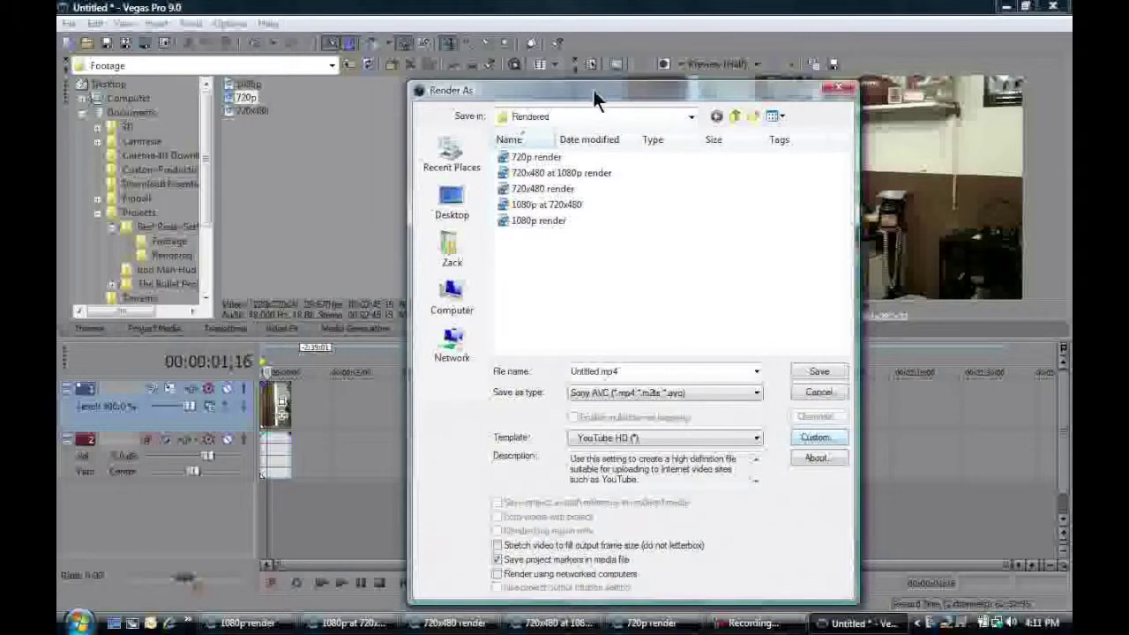
left_click_drag(593, 90, 642, 76)
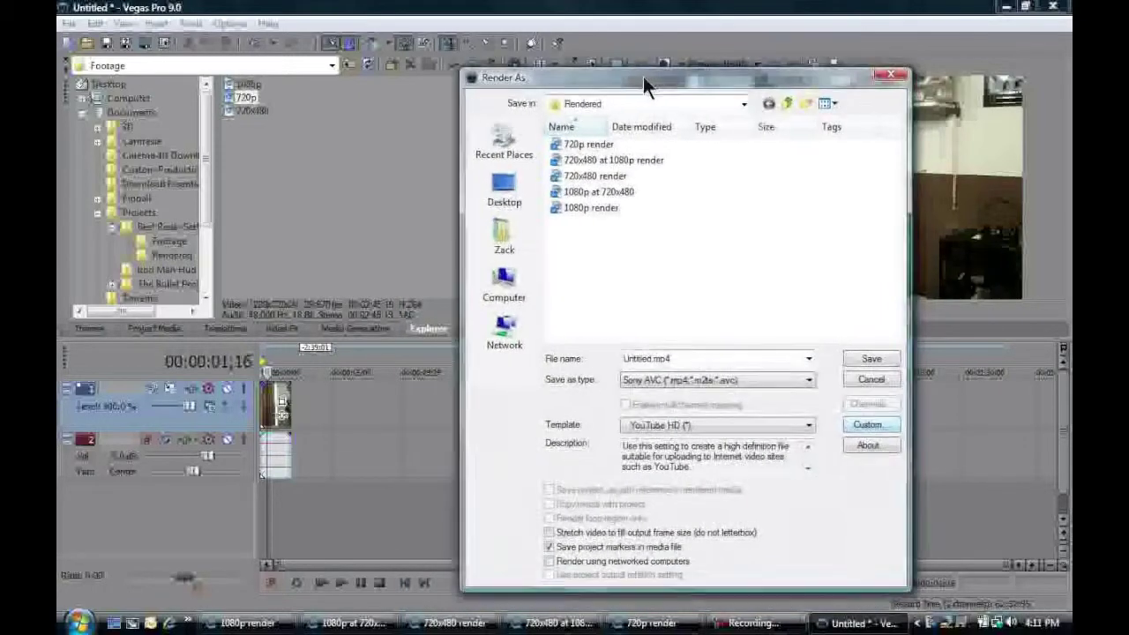
left_click(862, 424)
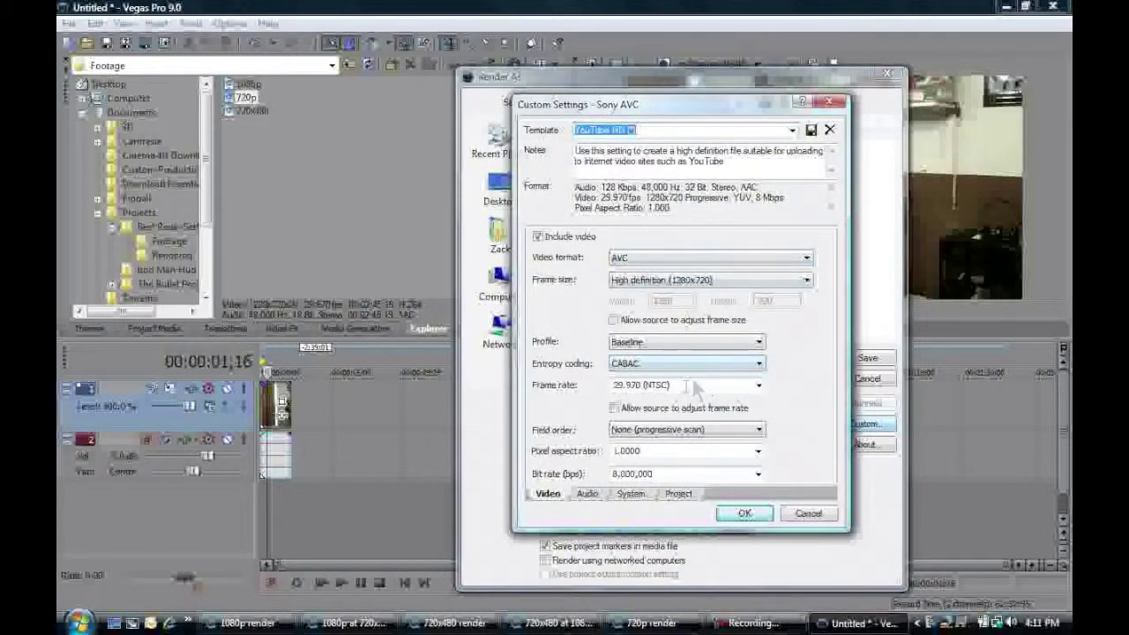
left_click(587, 492)
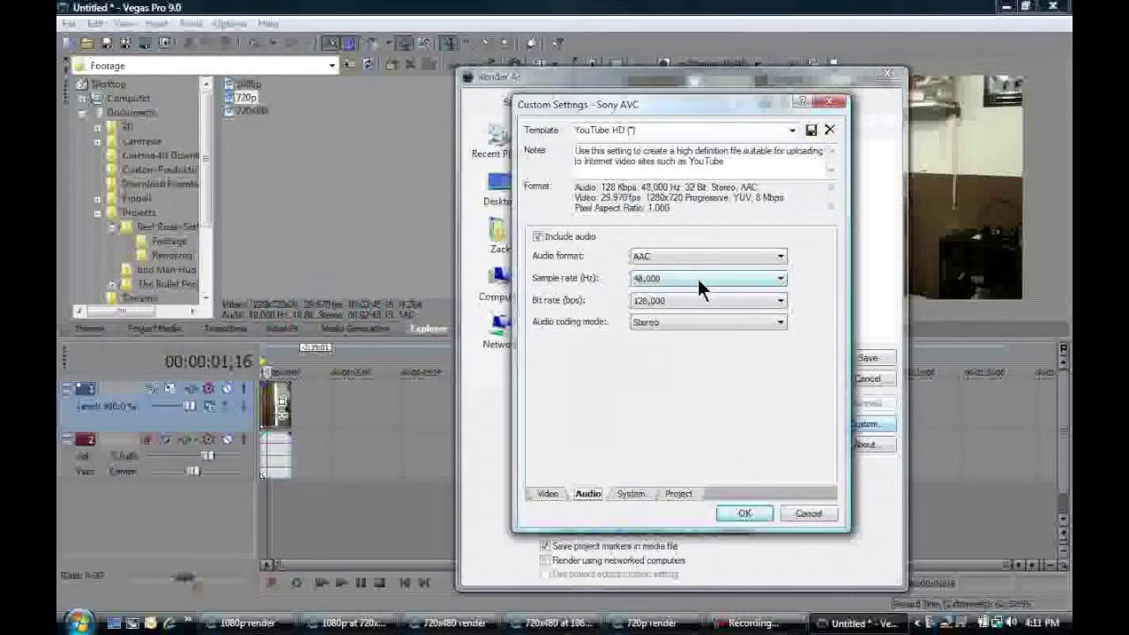
left_click(764, 302)
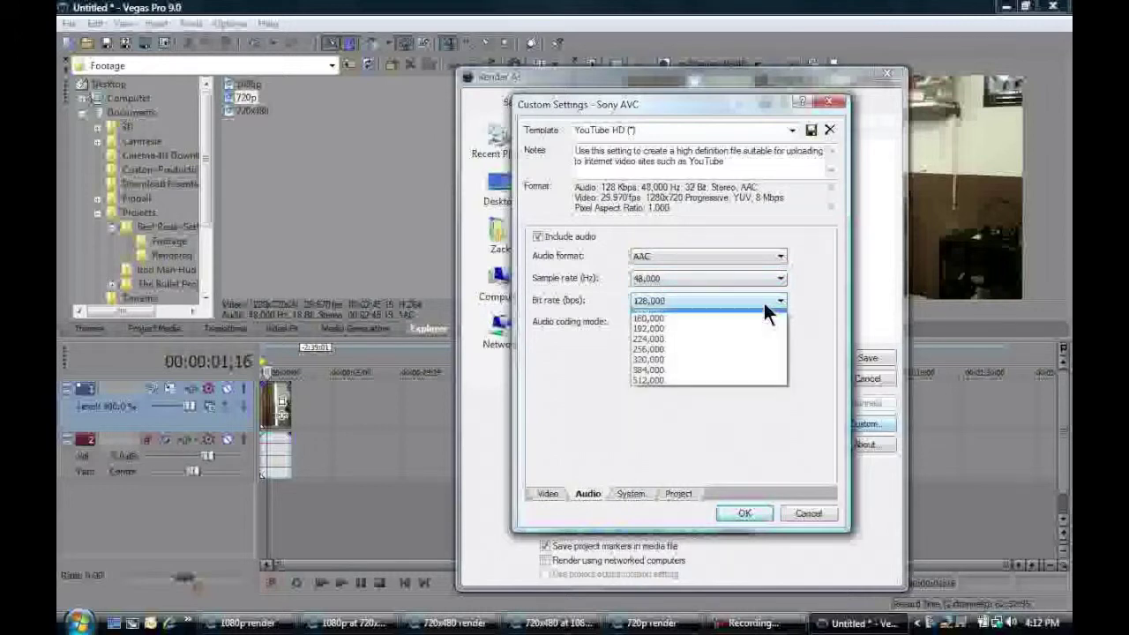
left_click(760, 300)
left_click(762, 322)
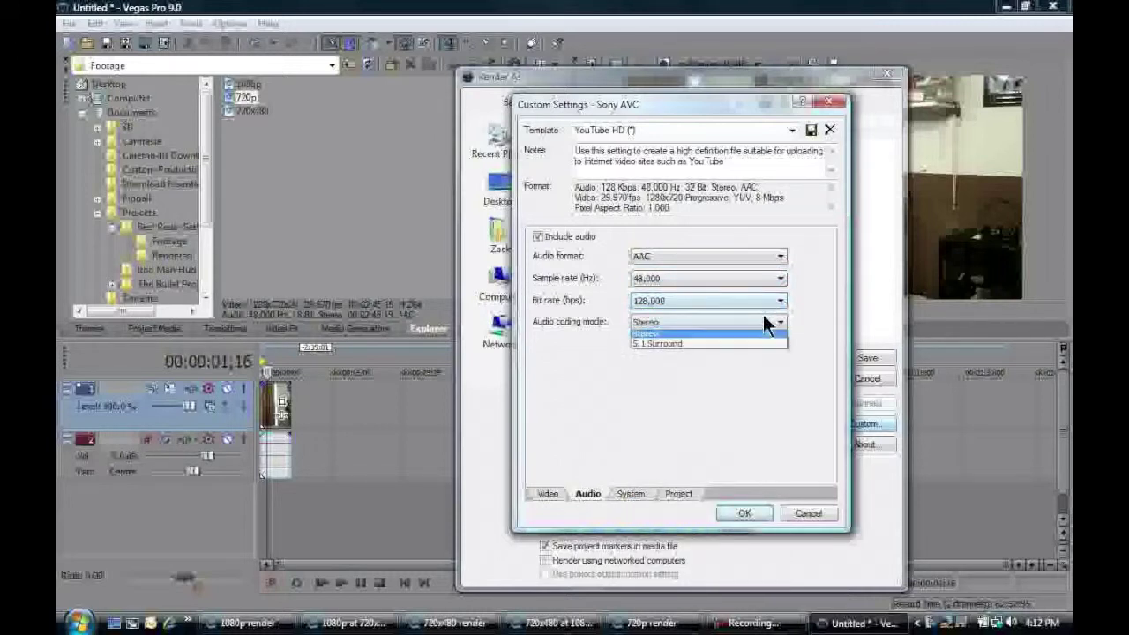
left_click(762, 322)
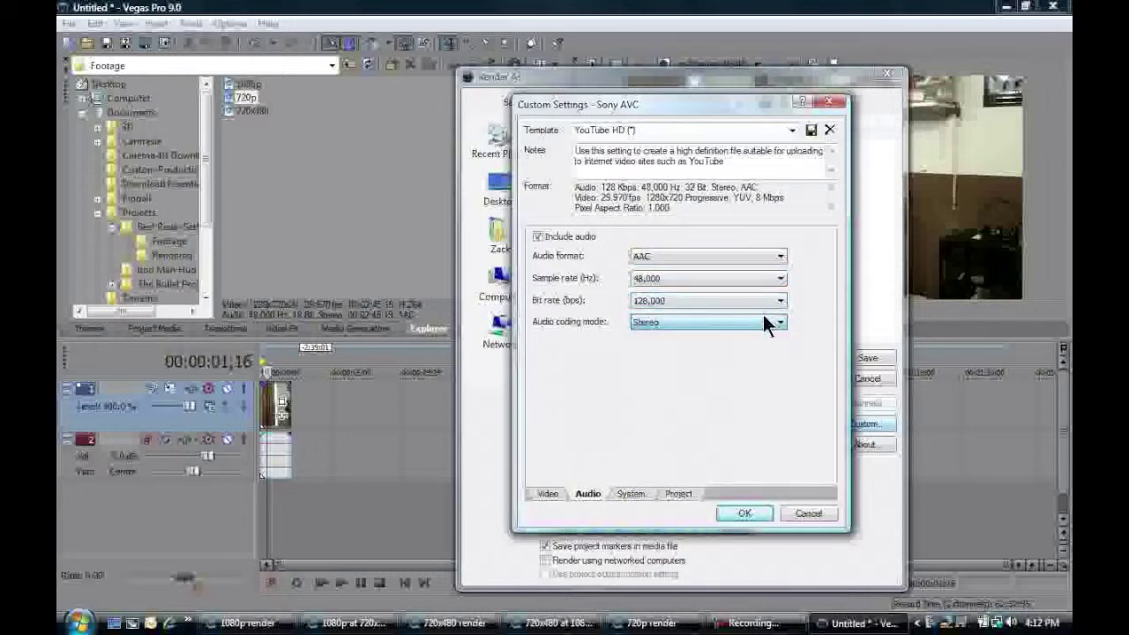
Keep MP4 file format and Best video rendering quality, confirm, and cancel Render As without rendering
left_click(628, 494)
left_click(804, 243)
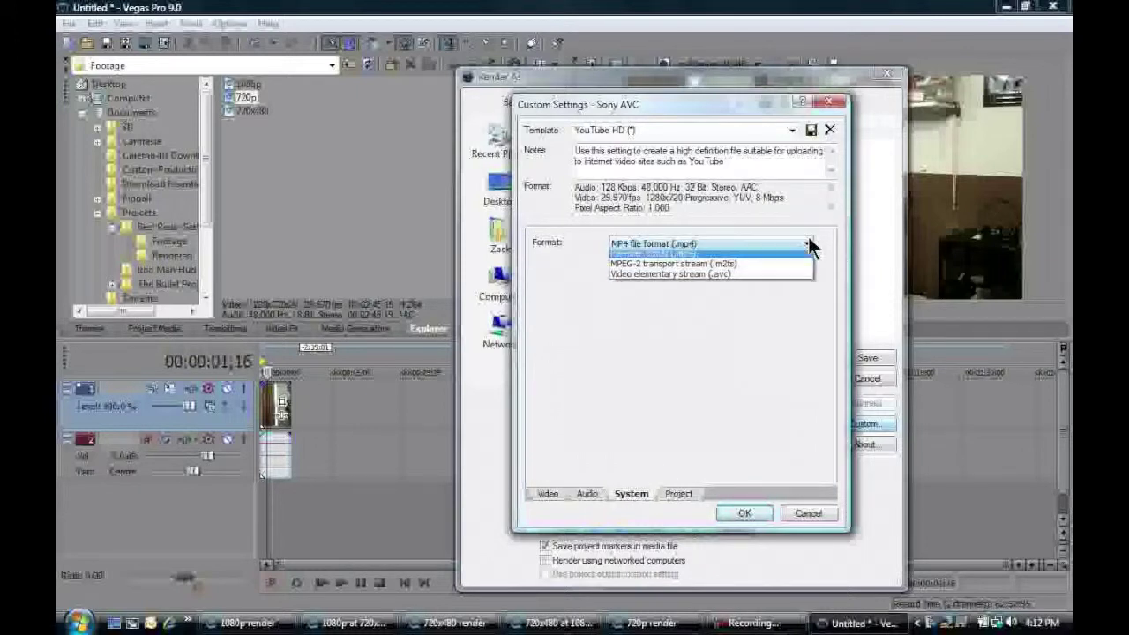
left_click(805, 244)
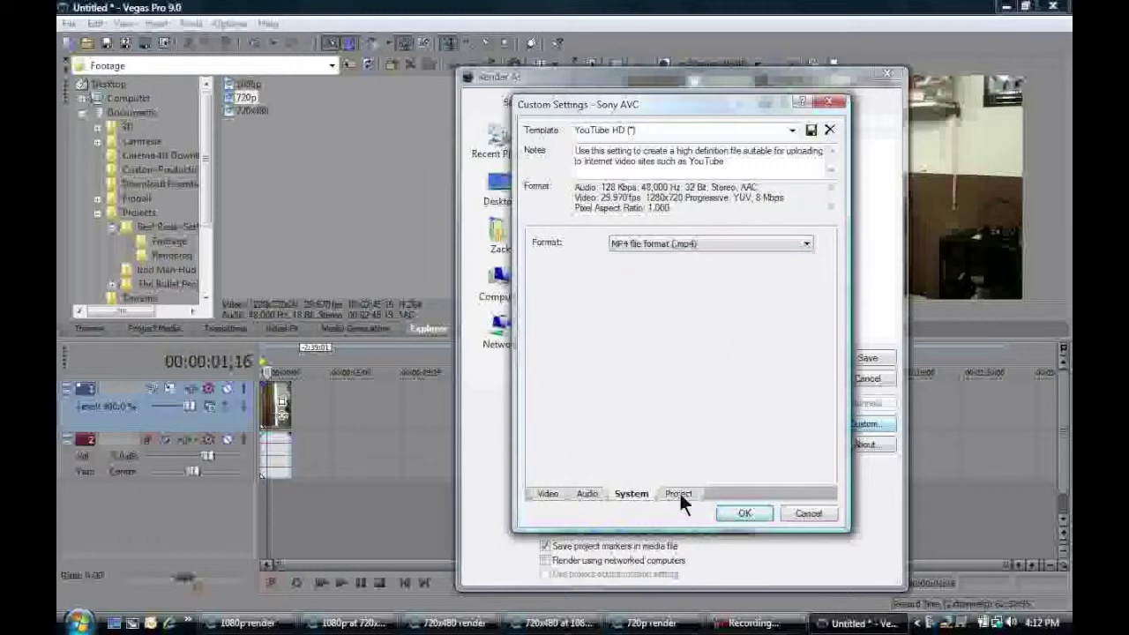
left_click(680, 494)
left_click(805, 247)
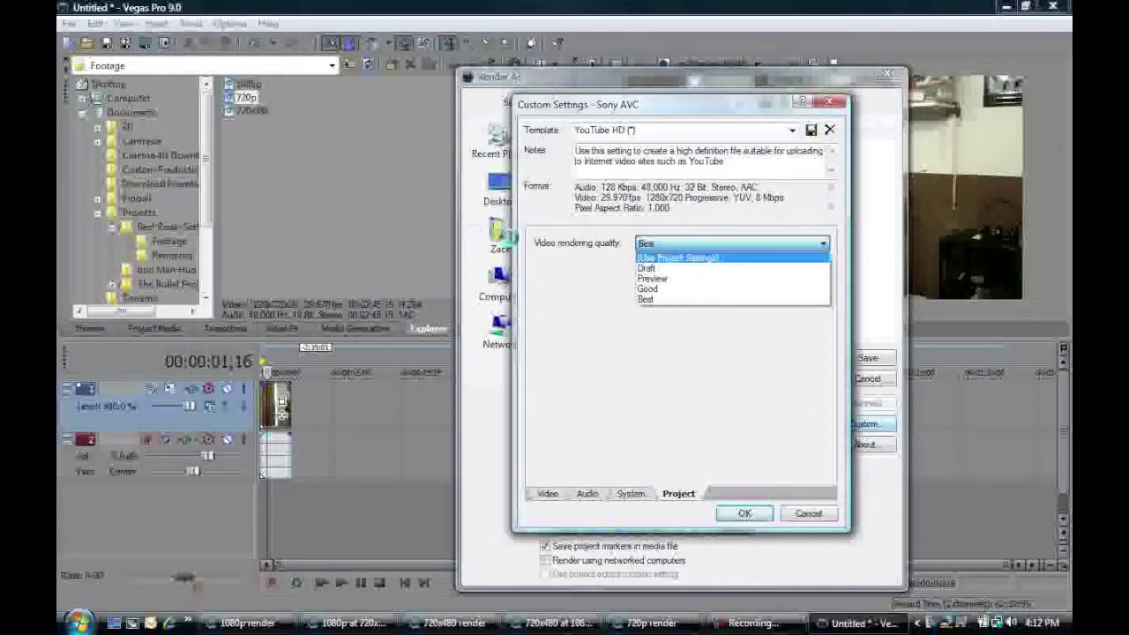
left_click(676, 301)
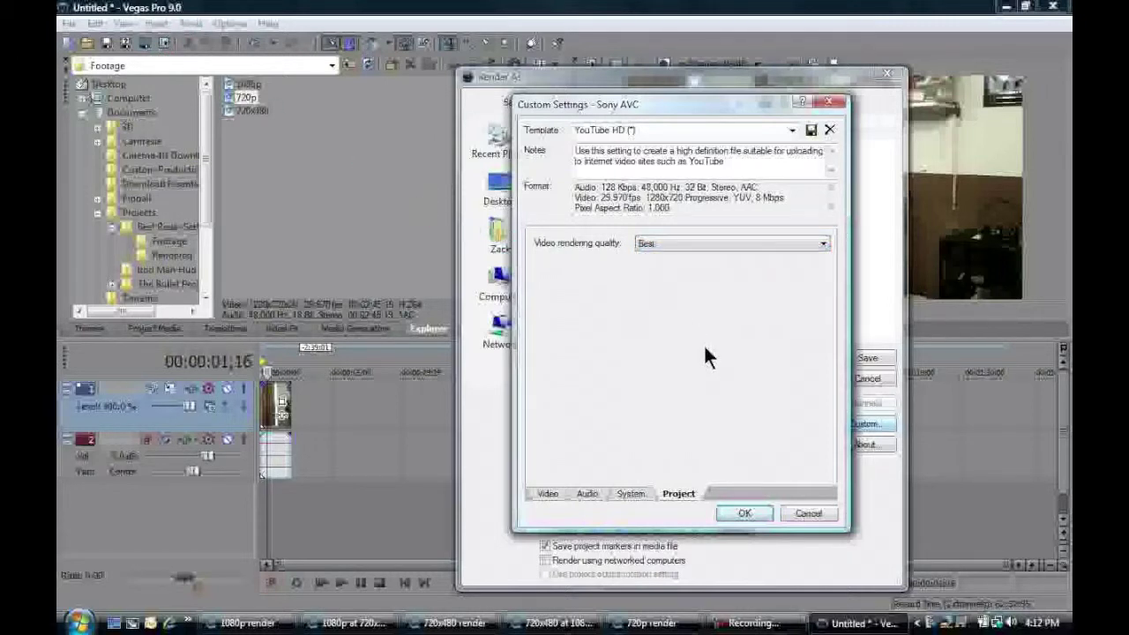
left_click(741, 511)
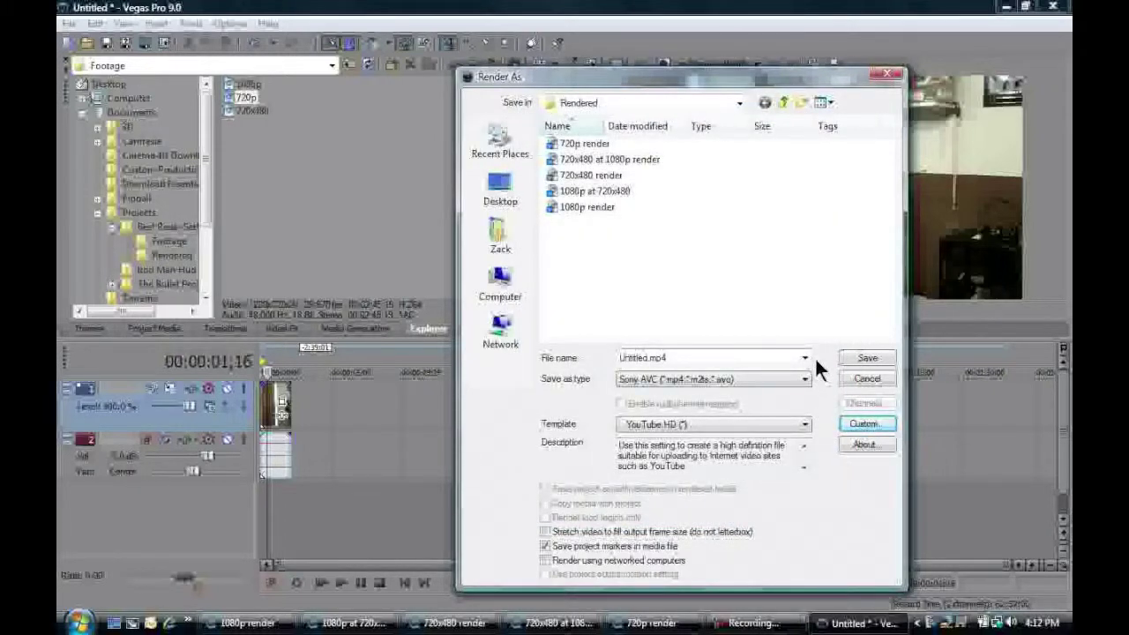
left_click(864, 379)
Replace the old timeline clip with a rendered file
left_click(268, 409)
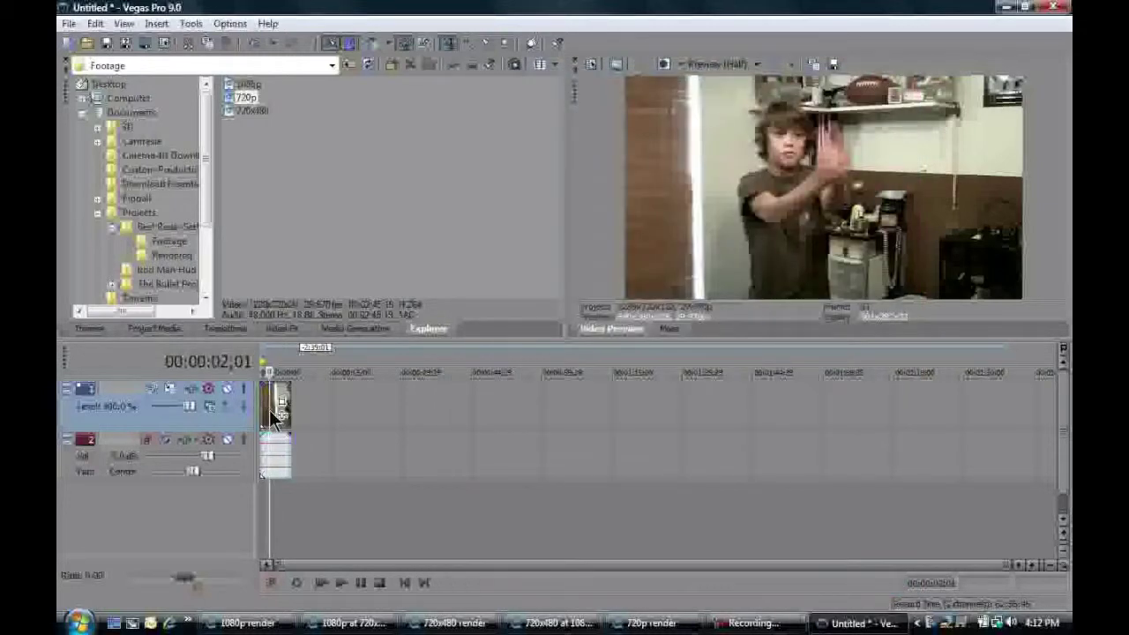
key("Delete")
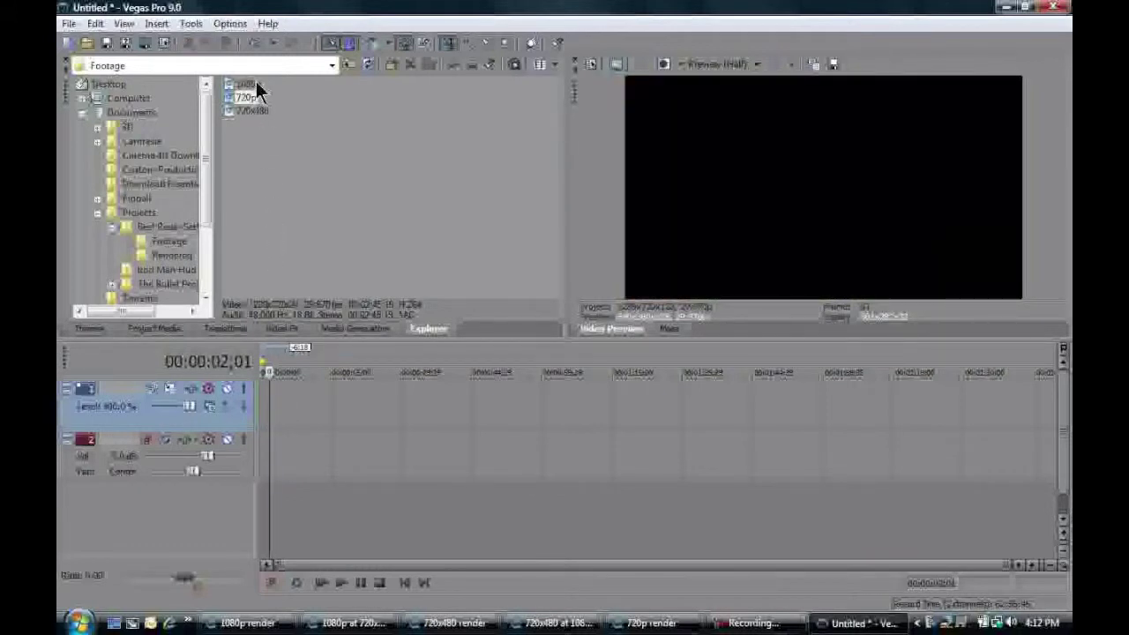
left_click_drag(256, 82, 263, 424)
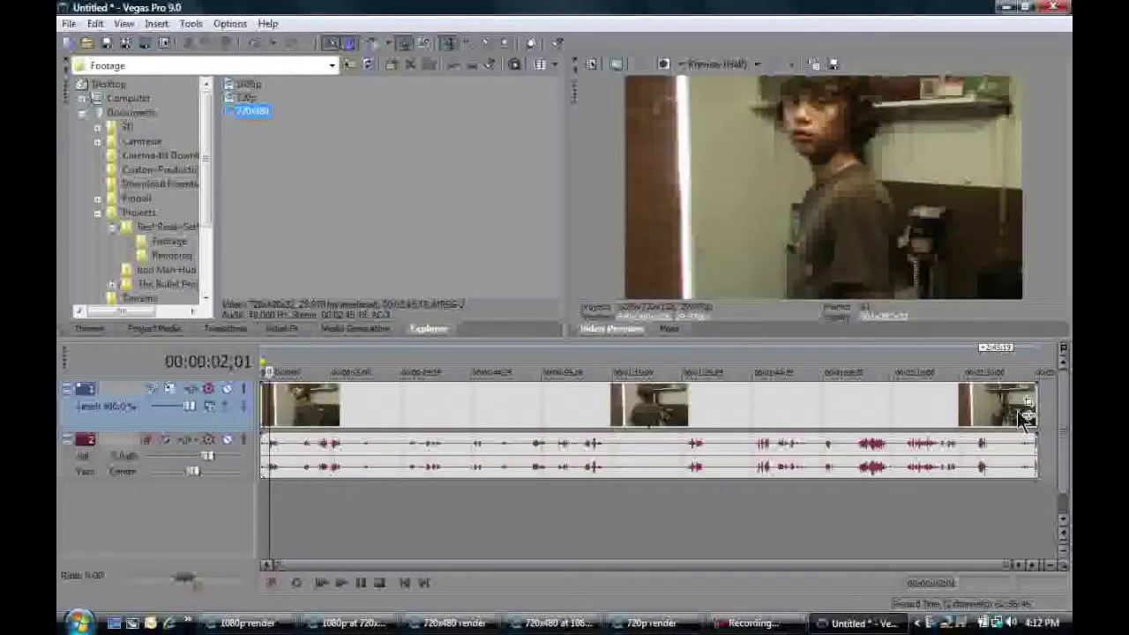
Split the clip a few frames before its end, delete the left part, and move the remainder to 0
left_click(1003, 411)
key("Left")
key("Left")
key("Left")
key("Left")
key("Left")
key("Left")
key("Left")
key("Left")
key("Left")
key("Left")
key("Left")
key("Left")
key("Left")
key("Left")
key("Left")
key("Left")
key("Left")
key("Left")
key("Left")
key("Left")
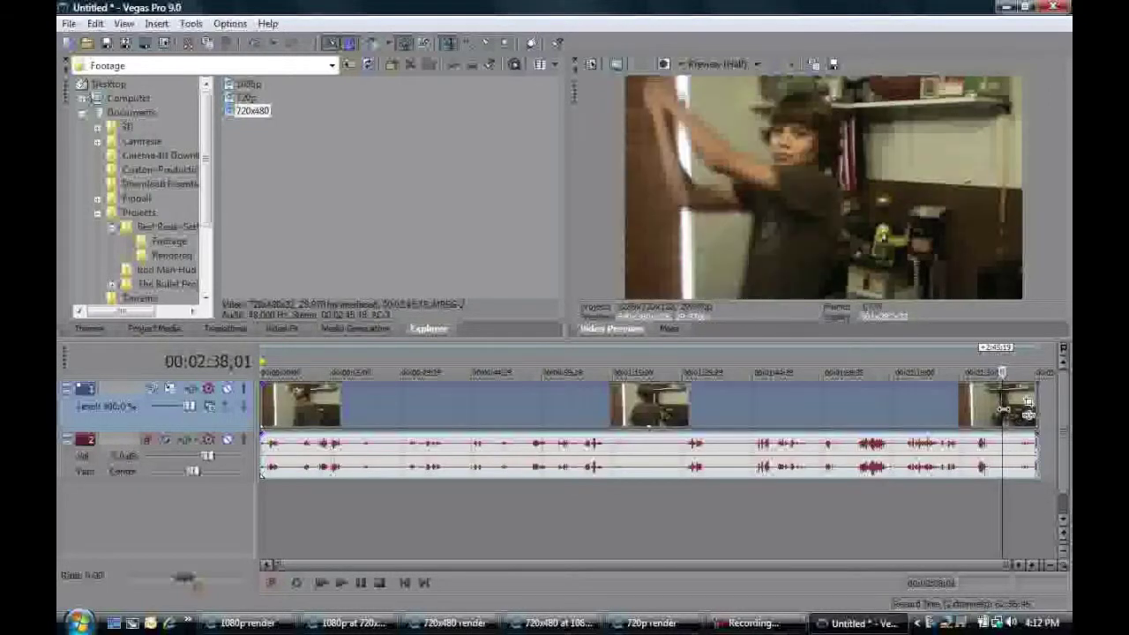
key("s")
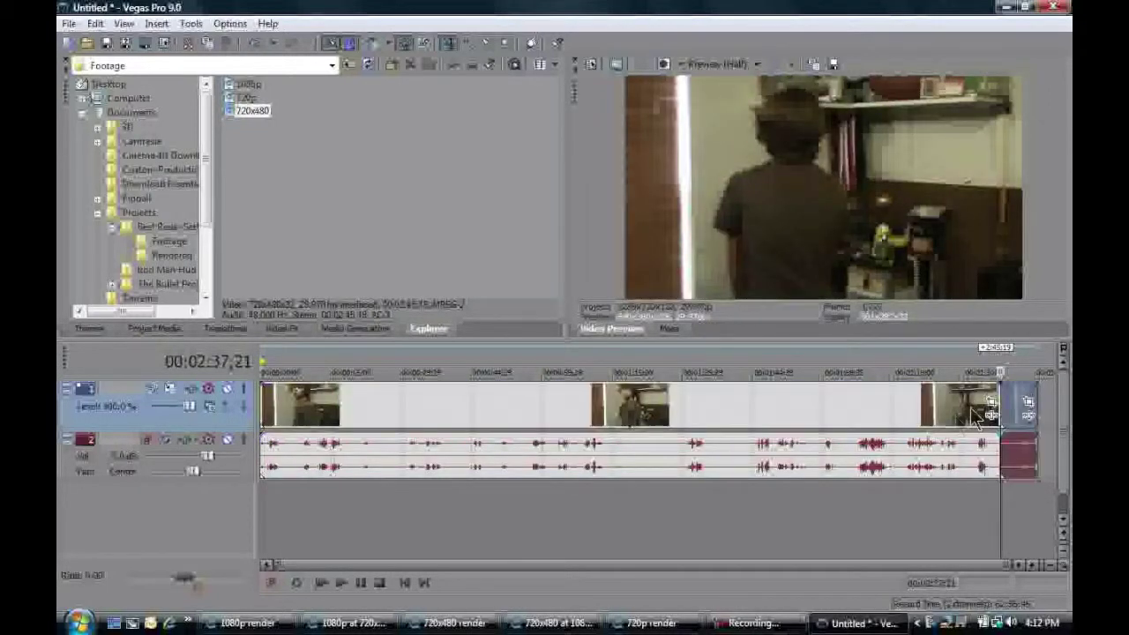
left_click(924, 406)
key("Delete")
left_click_drag(1030, 414, 276, 414)
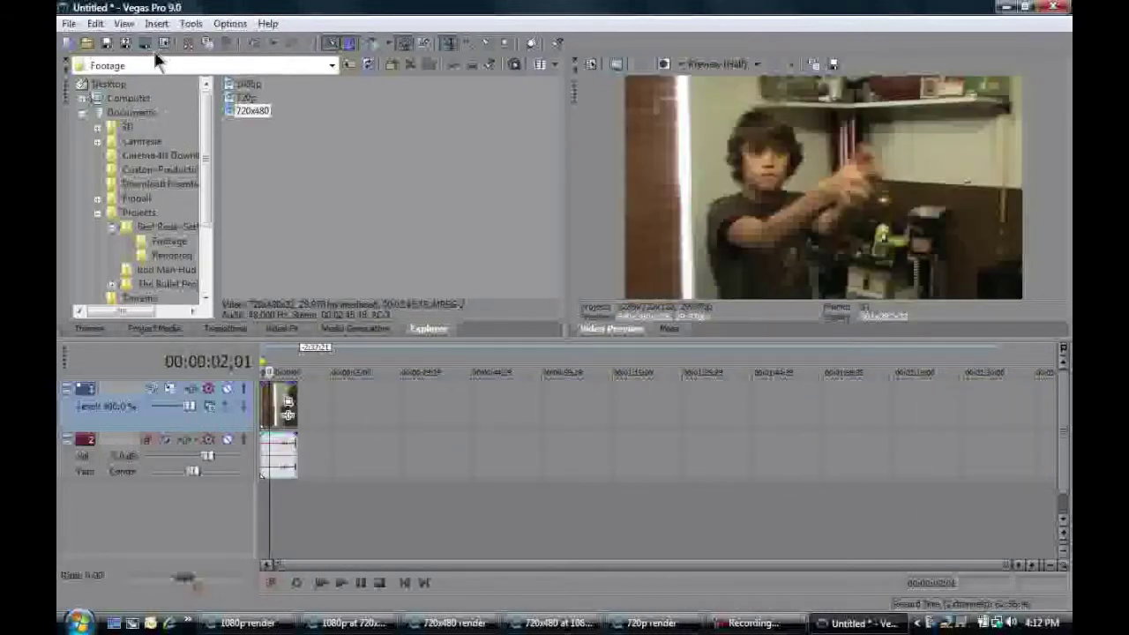
Apply the NTSC DV Widescreen project template (720x480, 29.970 fps) with progressive field order
left_click(168, 41)
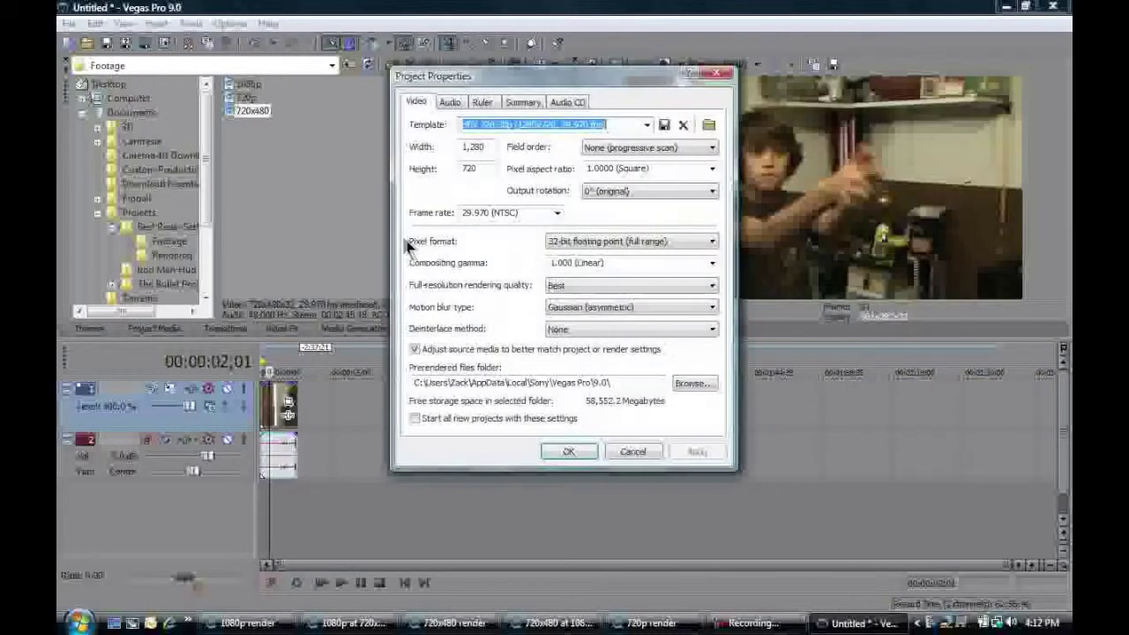
left_click(647, 125)
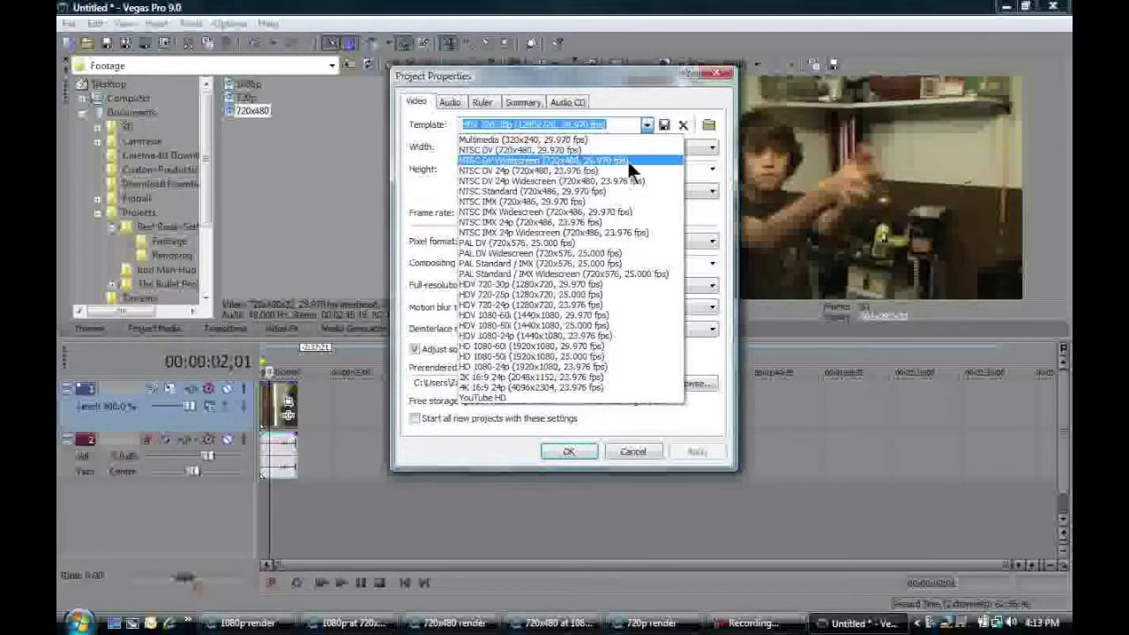
left_click(629, 162)
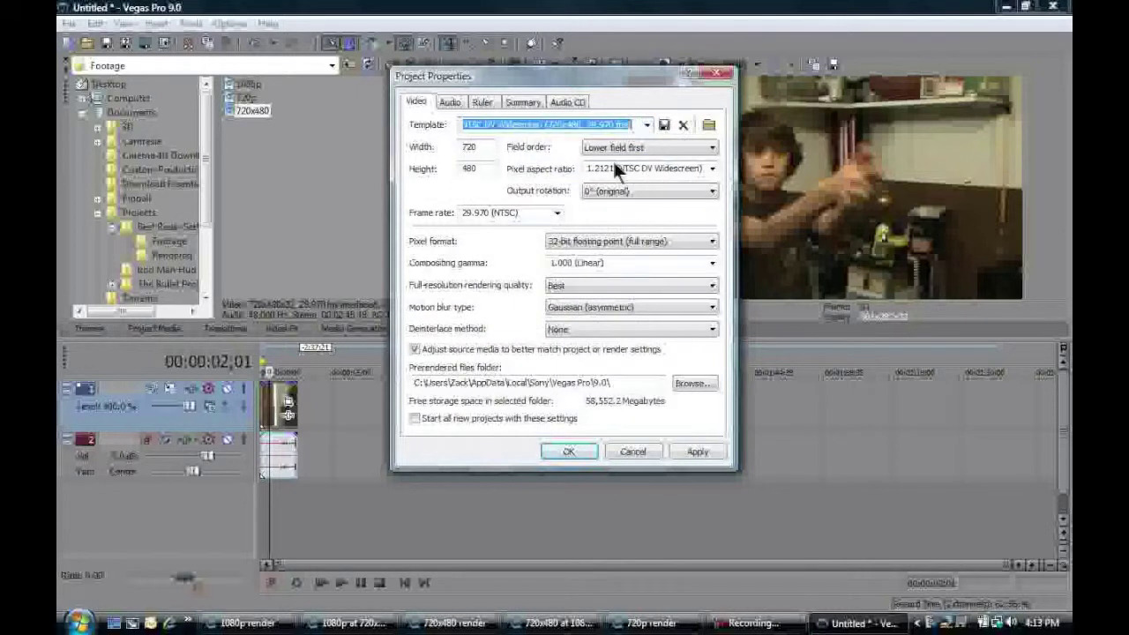
left_click(694, 149)
left_click(657, 159)
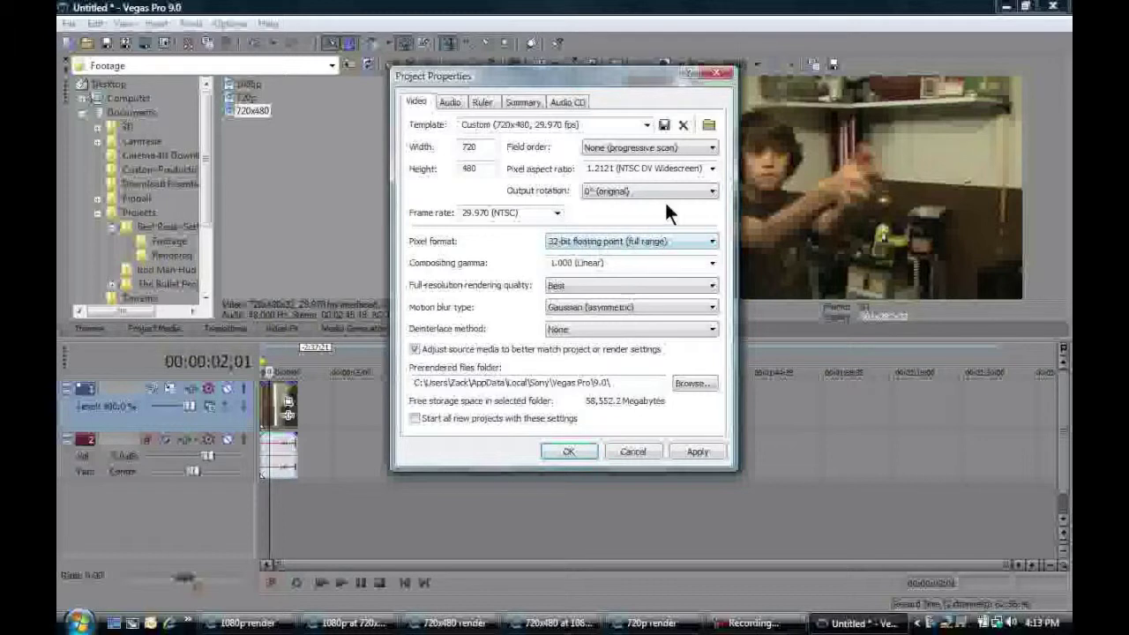
left_click(612, 330)
left_click(701, 451)
left_click(574, 449)
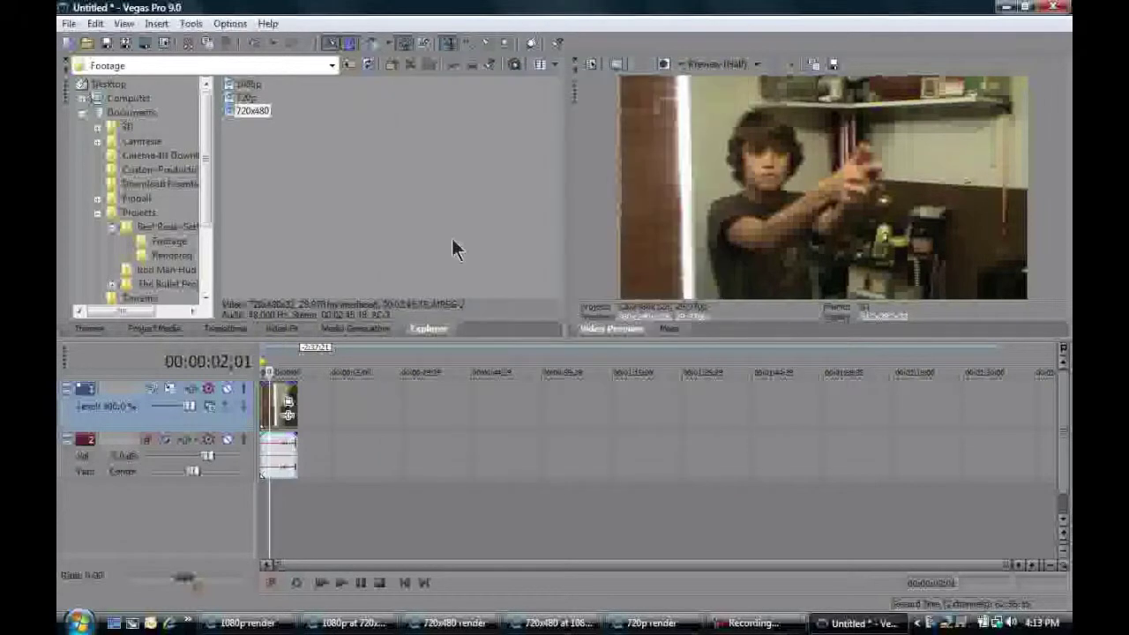
In Render As custom Sony AVC settings, set frame size to NTSC (720x480) and confirm Best quality
left_click(68, 23)
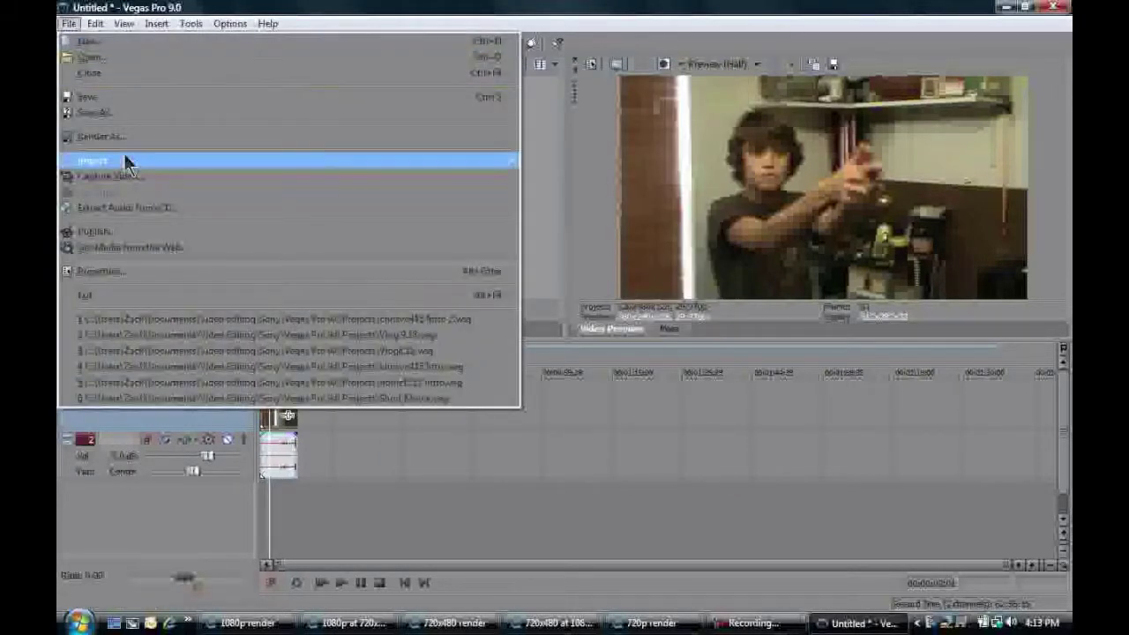
left_click(101, 136)
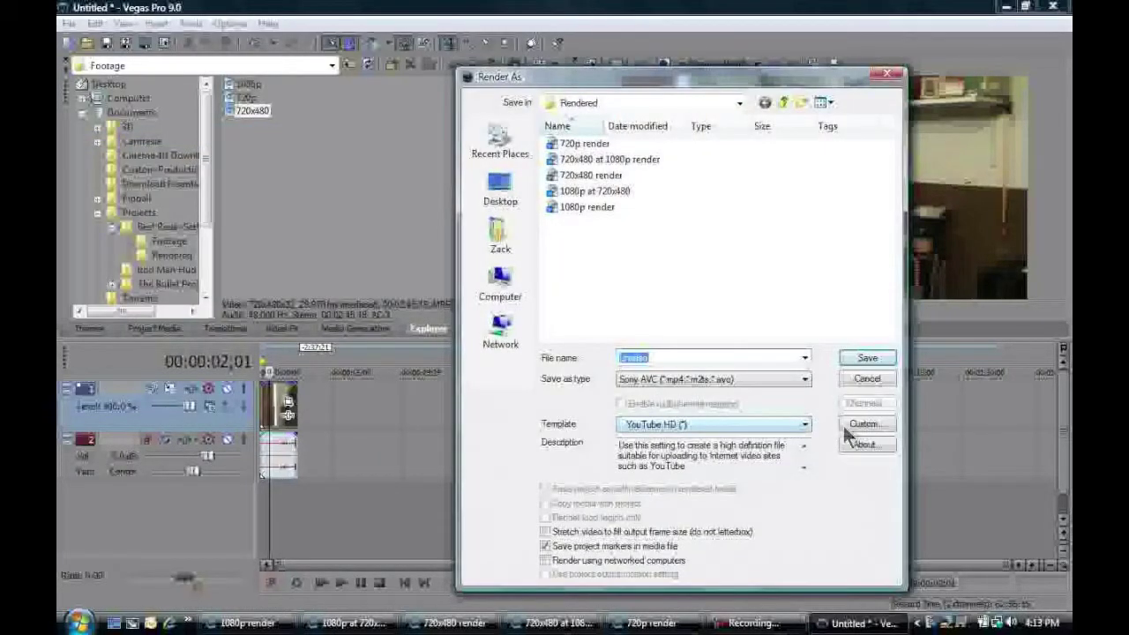
left_click(860, 424)
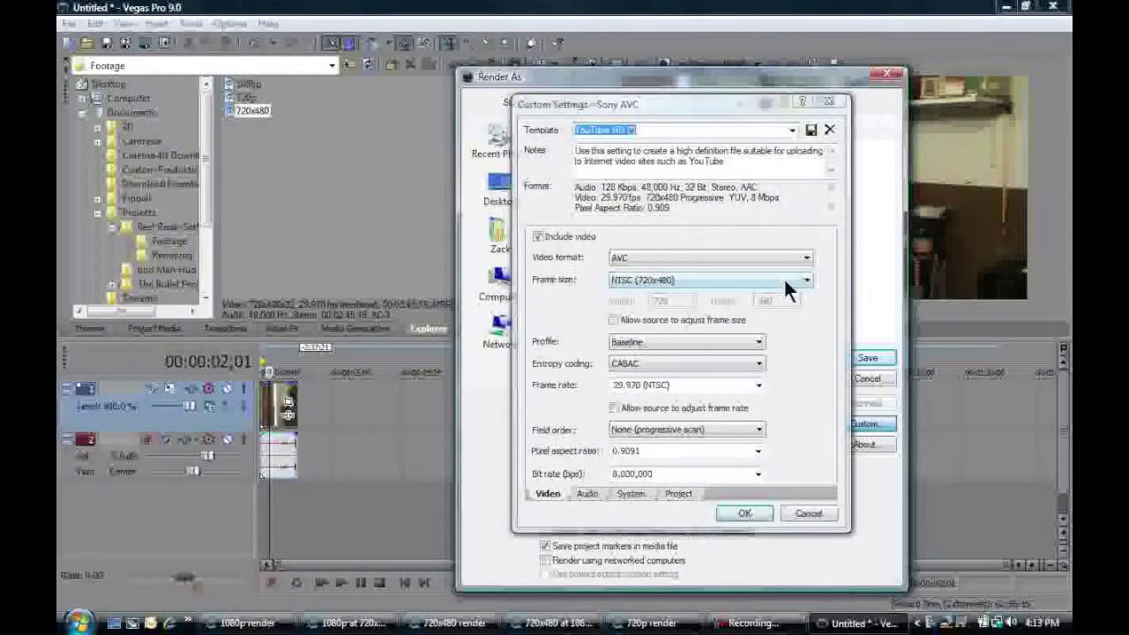
left_click(784, 282)
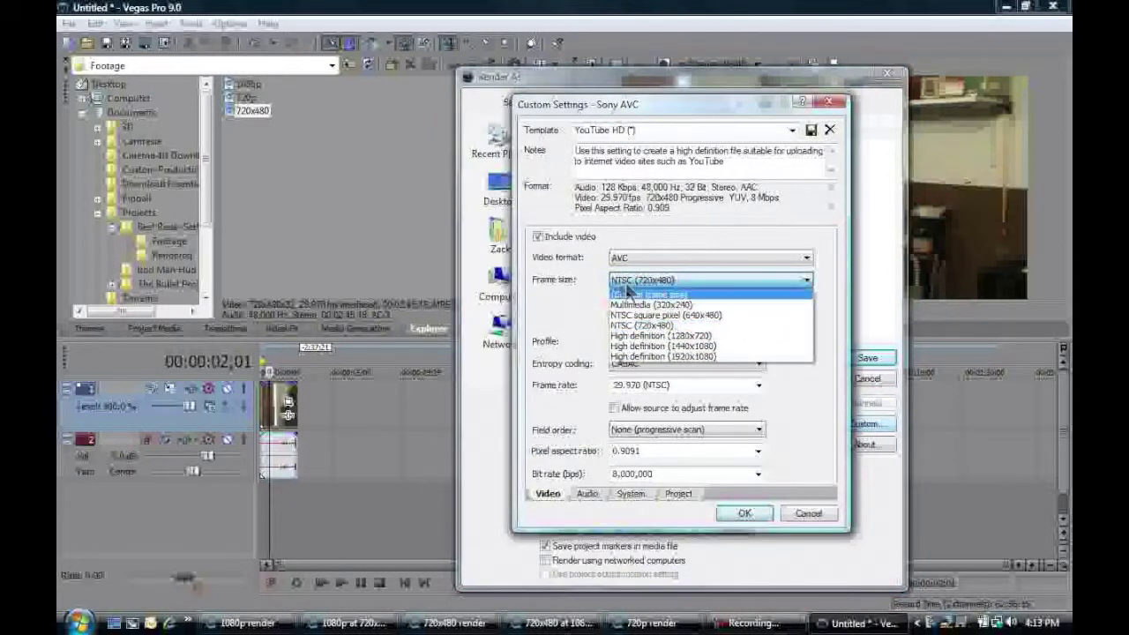
left_click(665, 325)
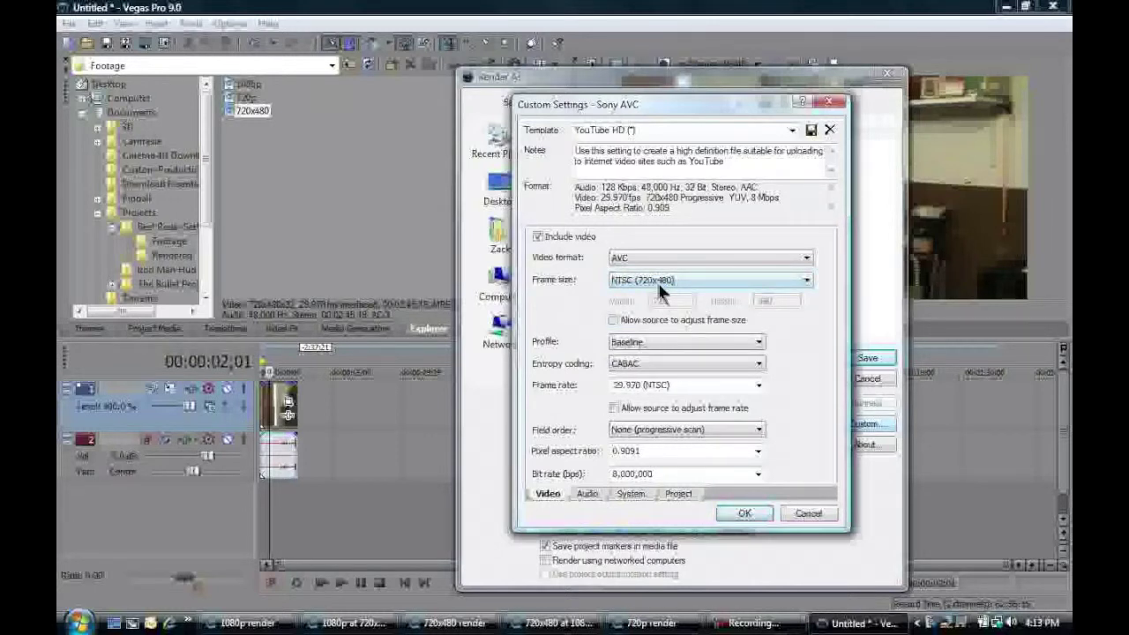
left_click(677, 494)
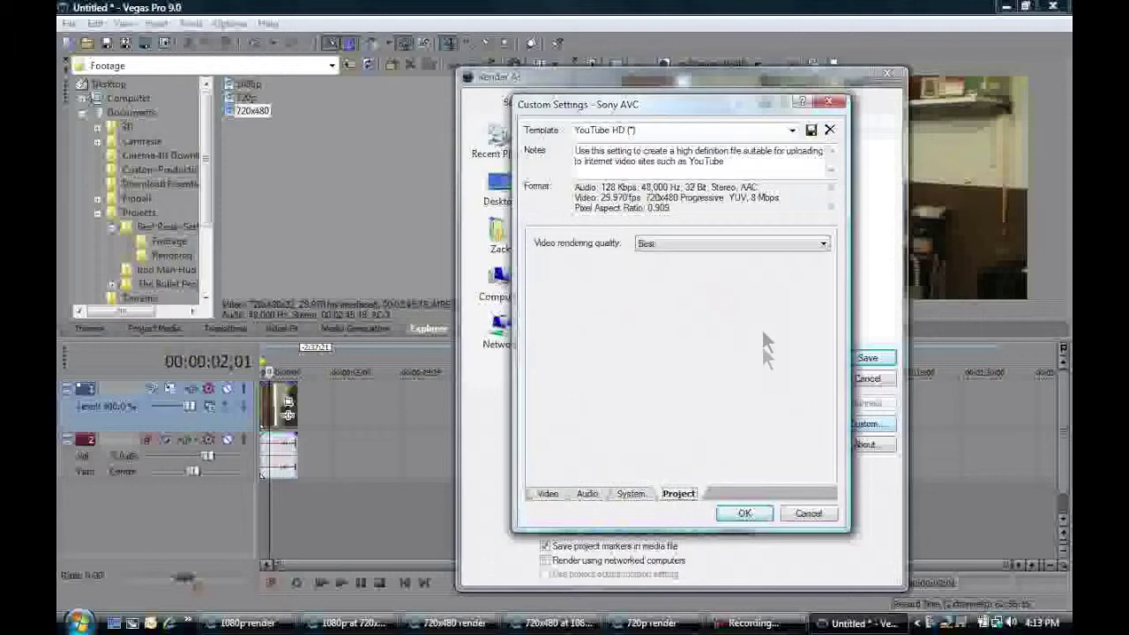
left_click(744, 514)
Save the 720x480 custom settings as a template, then select the YouTube HD template
left_click(855, 422)
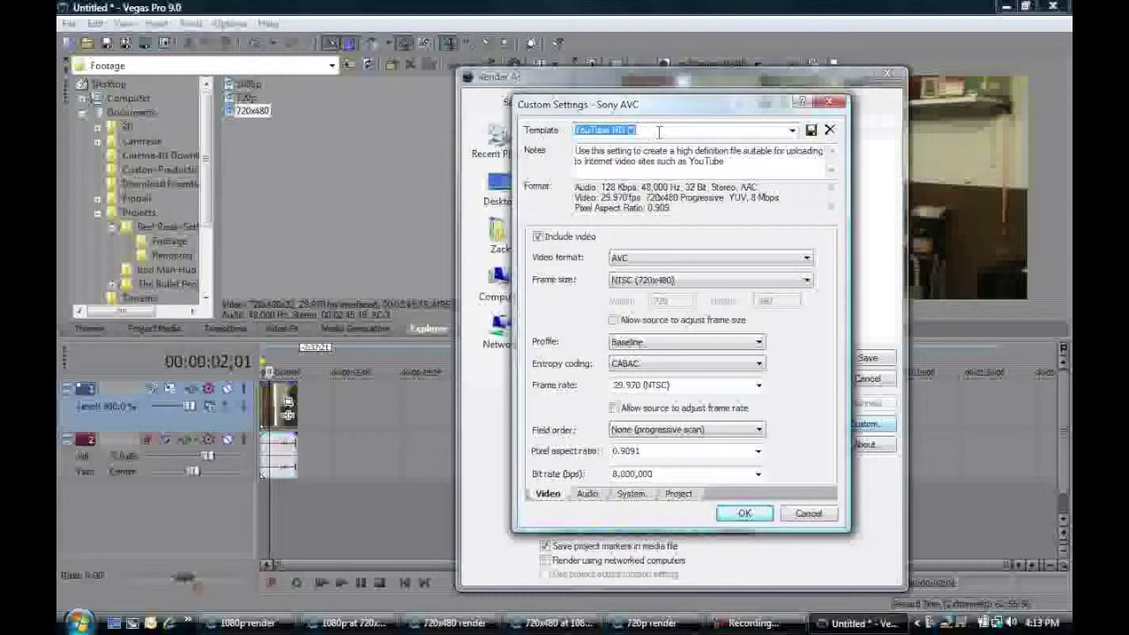
left_click(811, 133)
left_click(792, 130)
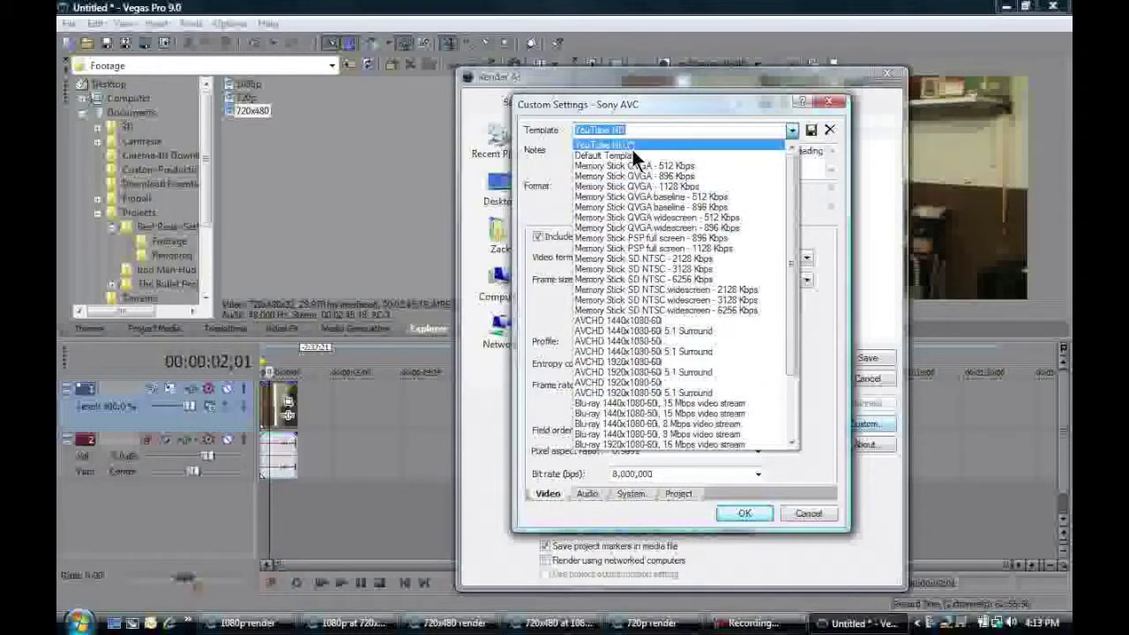
left_click_drag(790, 233, 789, 328)
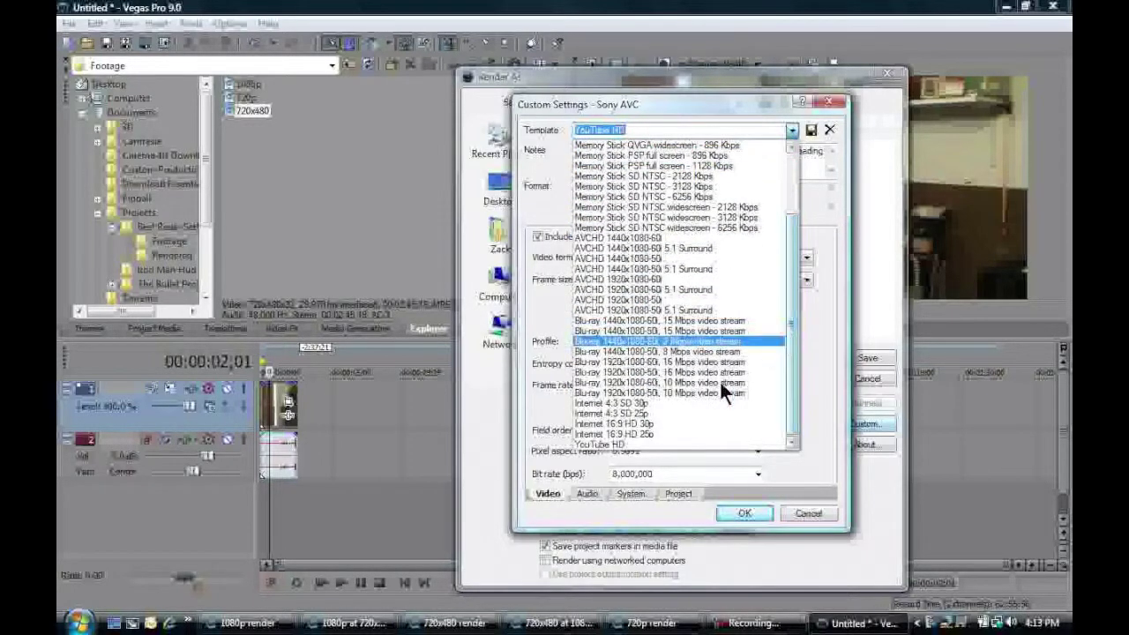
left_click(622, 445)
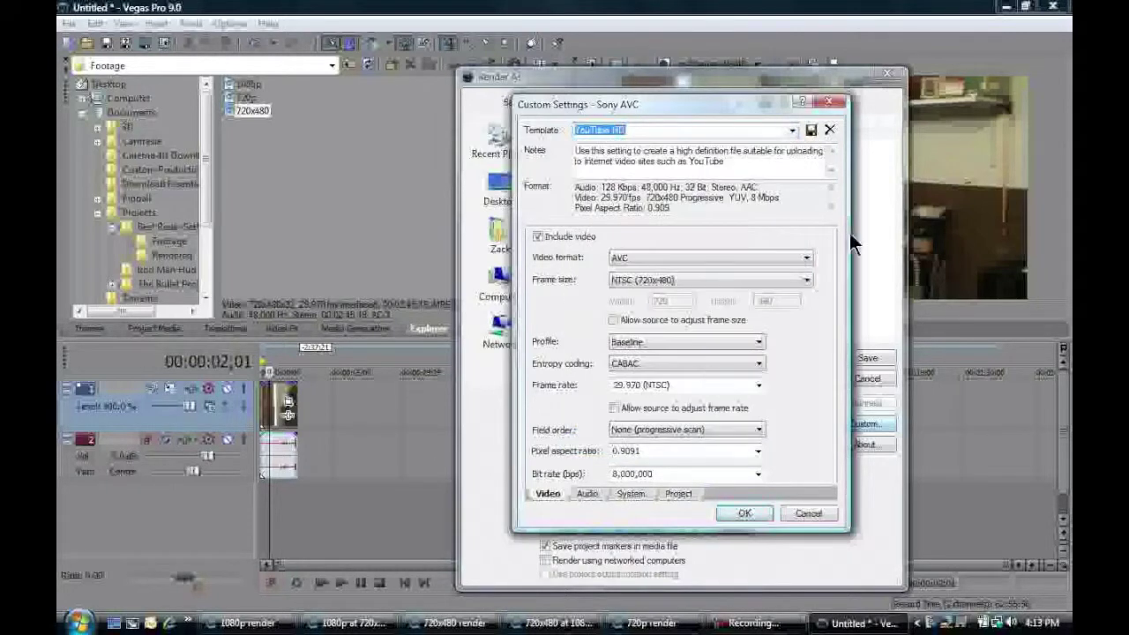
left_click(834, 103)
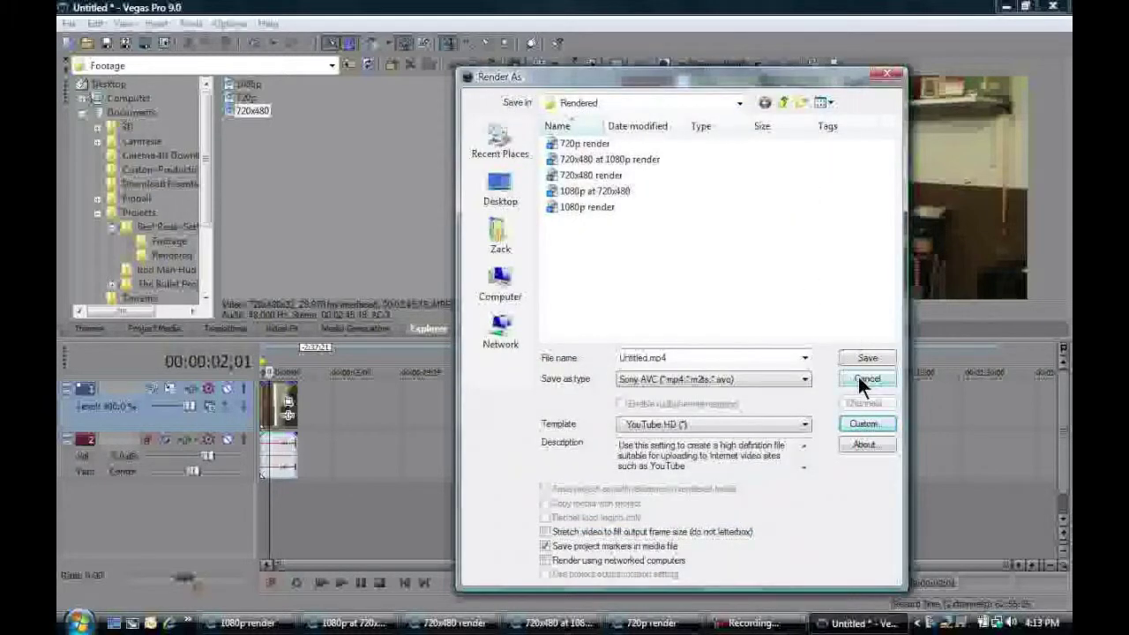
Cancel the render without rendering and bring up the 1080p render in the media player
left_click(859, 377)
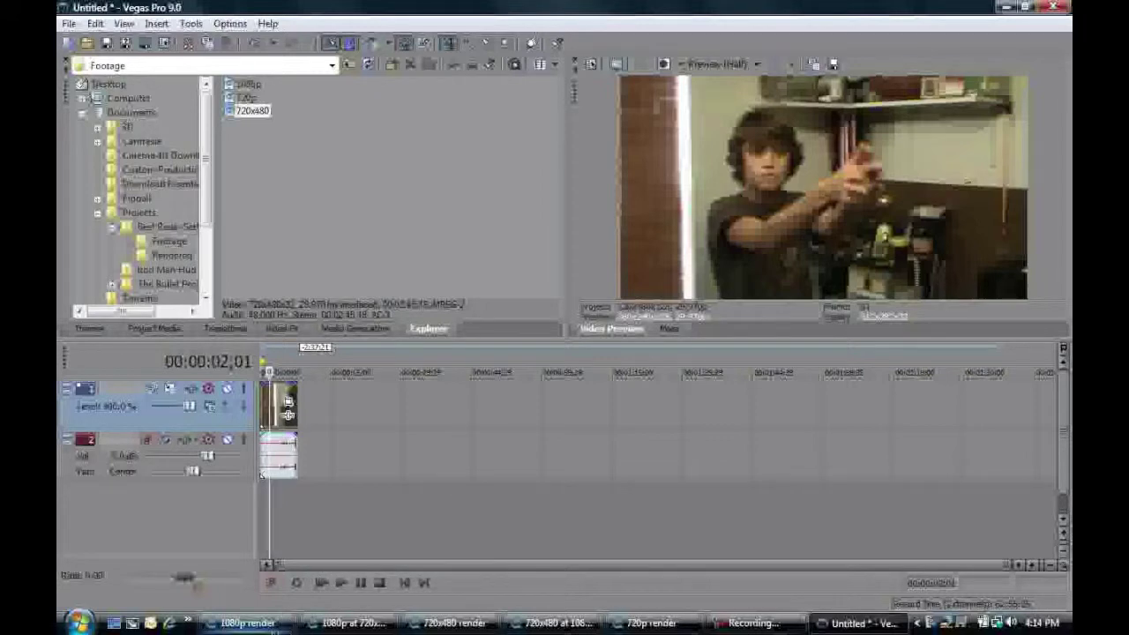
left_click(256, 623)
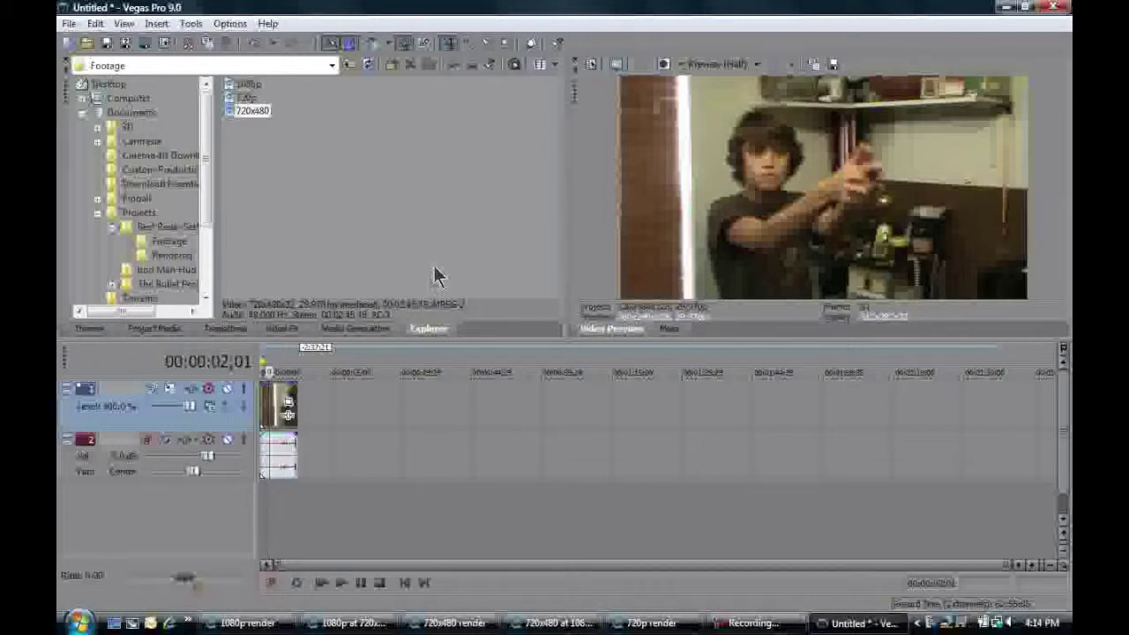
left_click(282, 626)
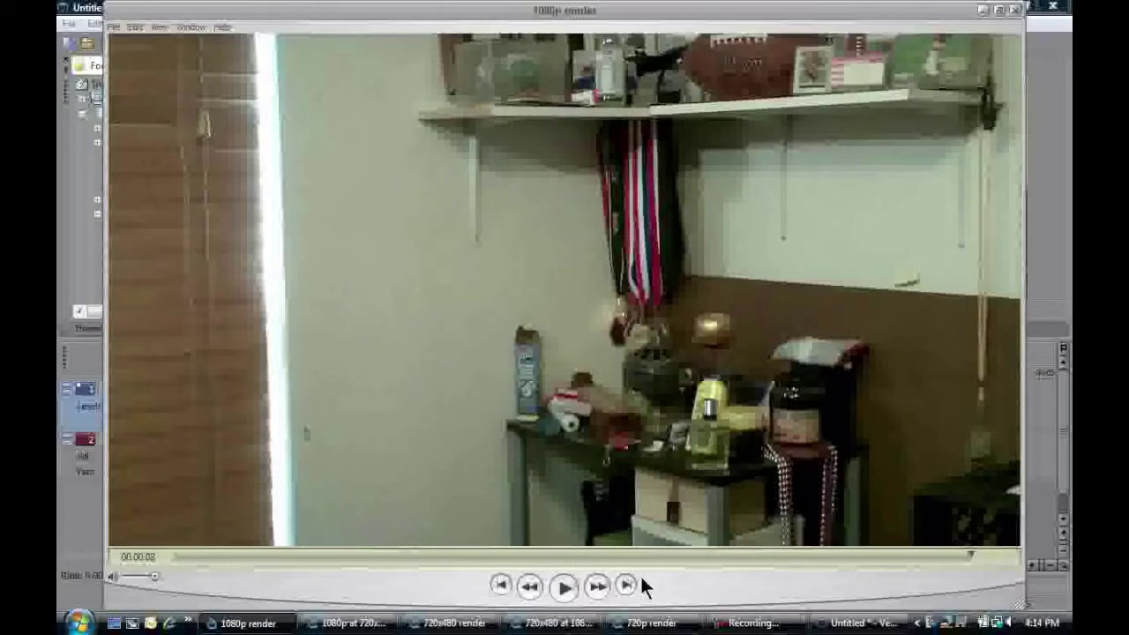
left_click(564, 588)
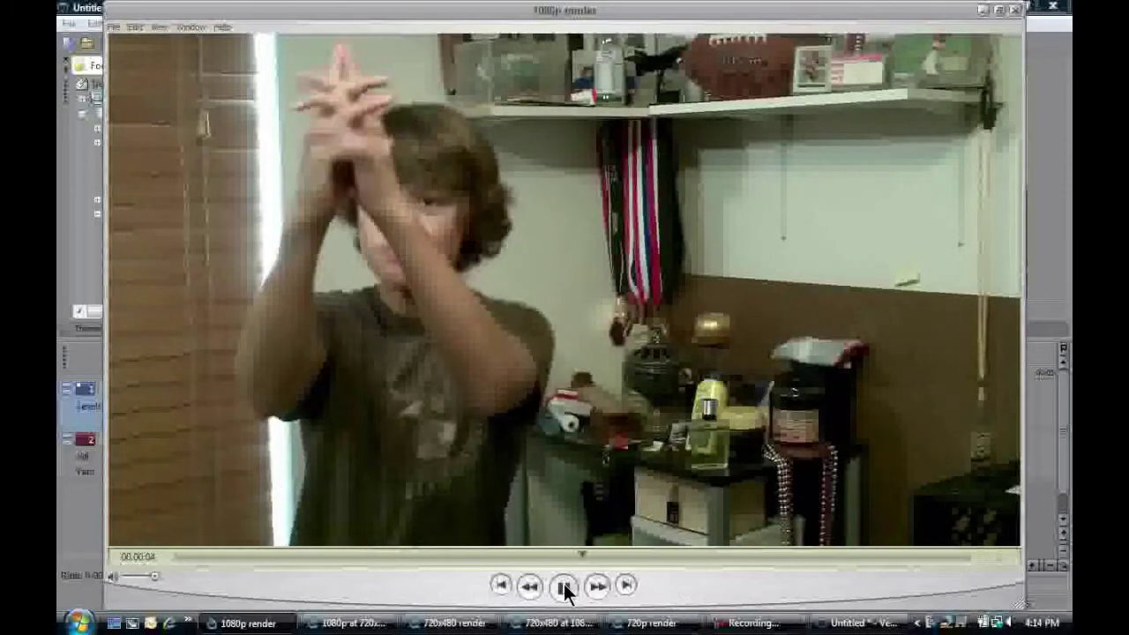
left_click(564, 587)
left_click(714, 557)
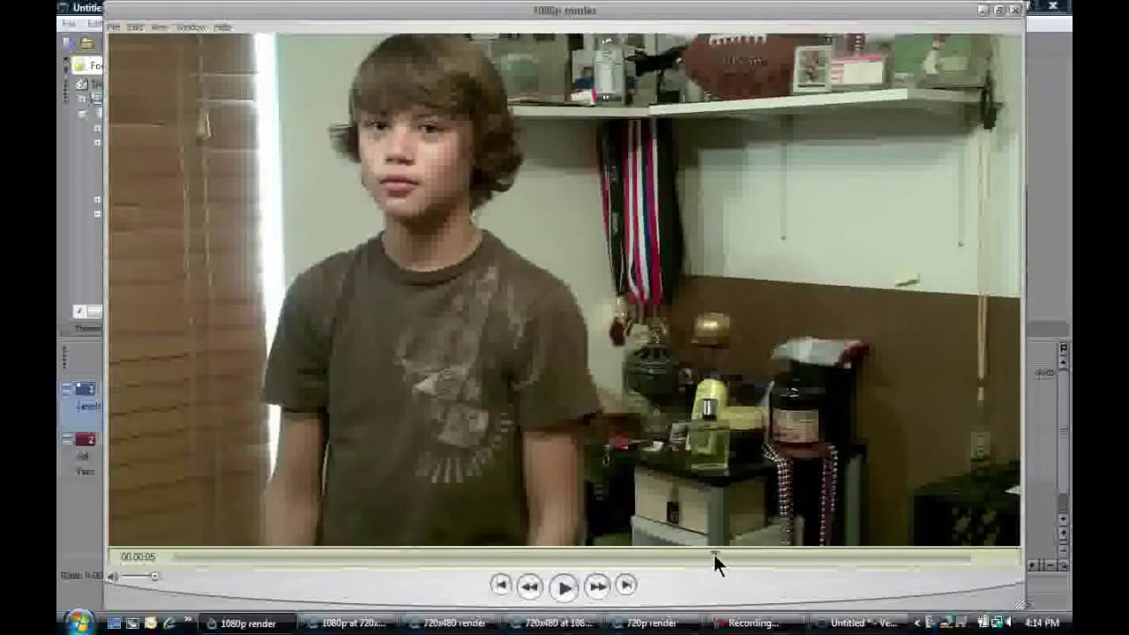
left_click_drag(533, 559, 141, 555)
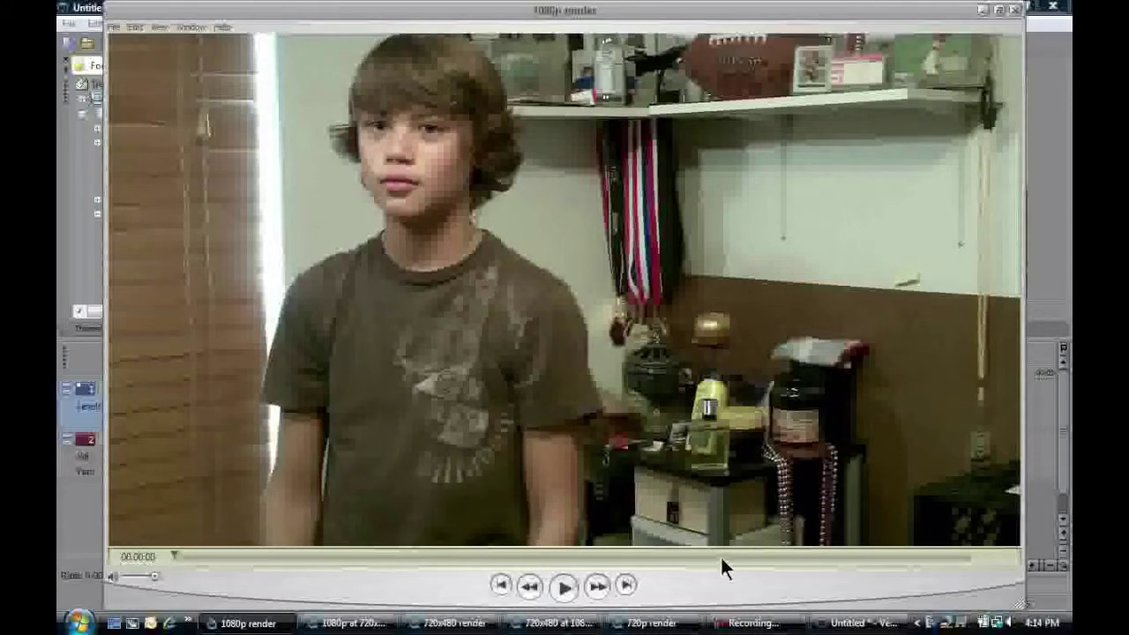
left_click(564, 587)
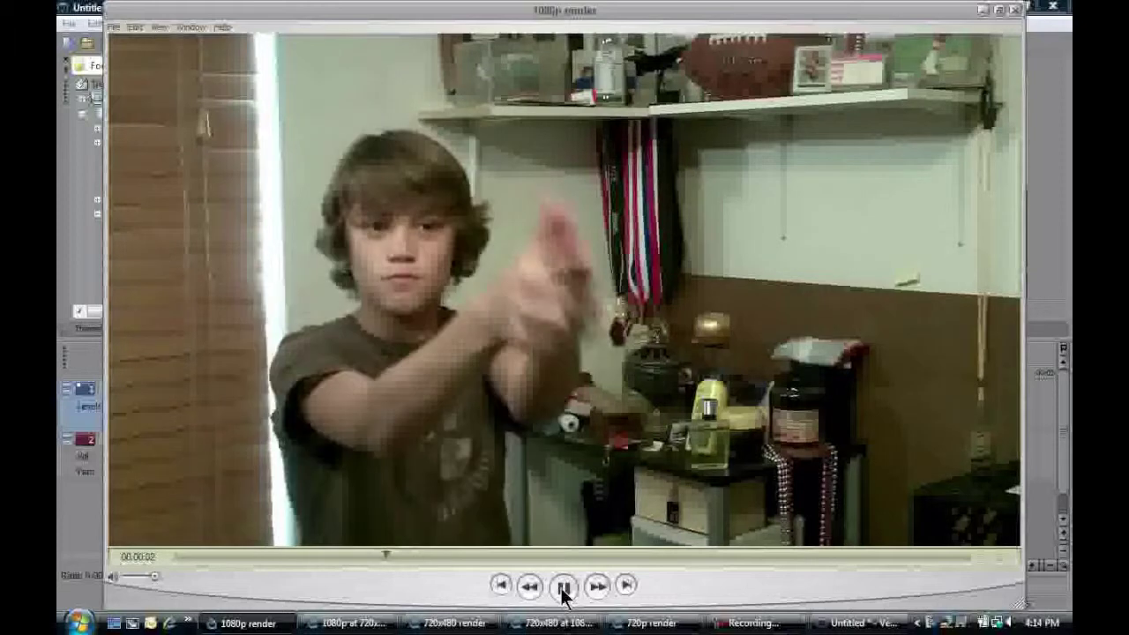
left_click(564, 587)
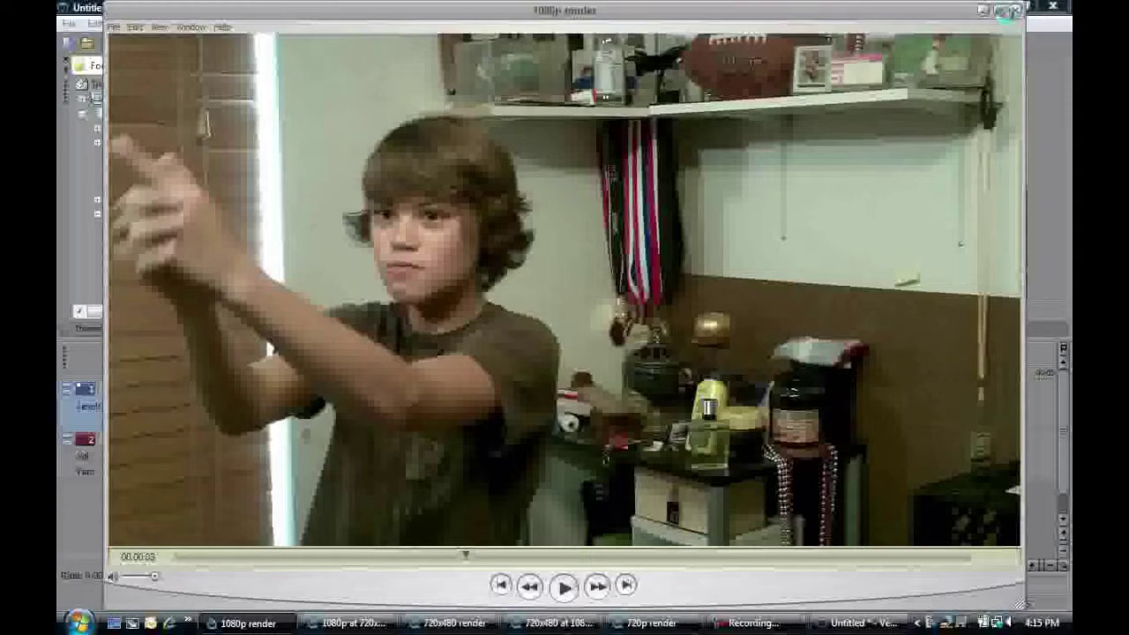
left_click(984, 10)
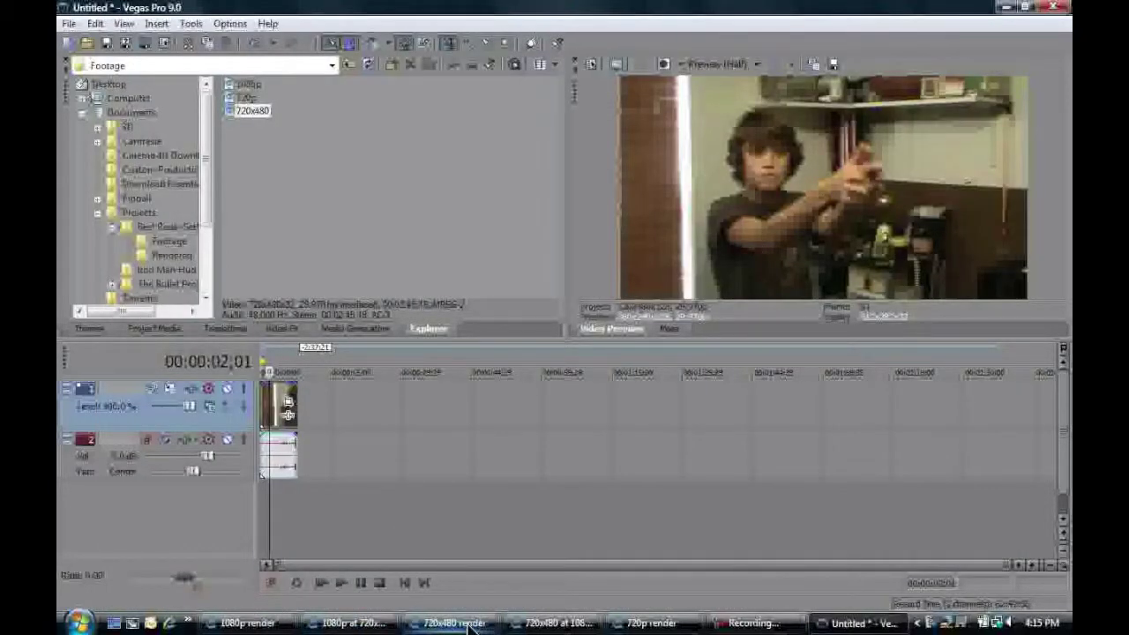
left_click(653, 623)
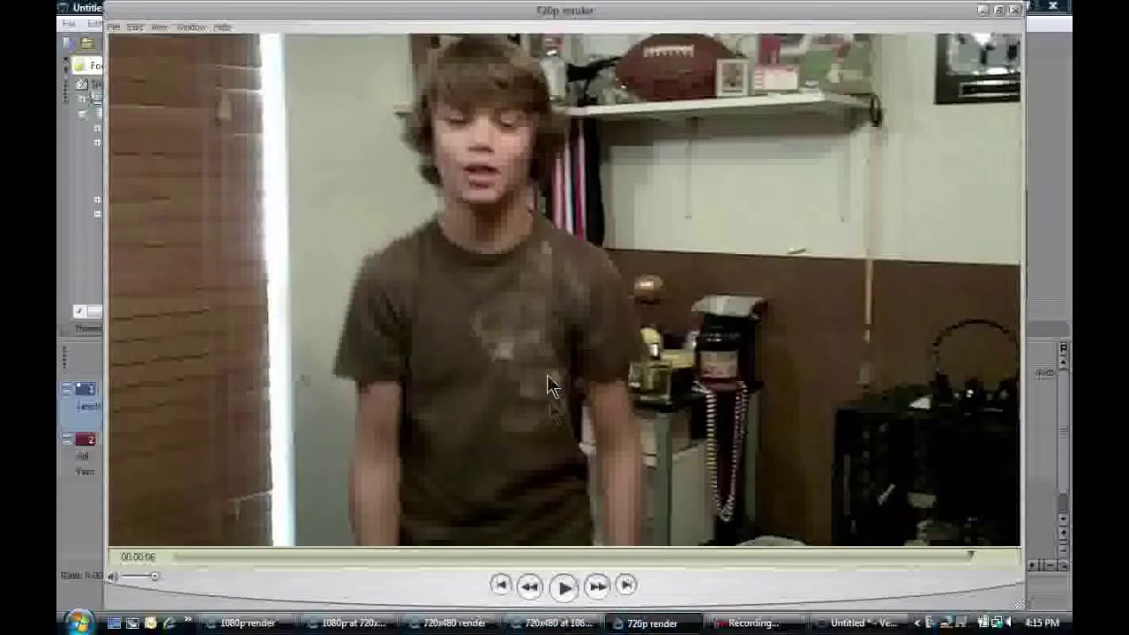
left_click(562, 588)
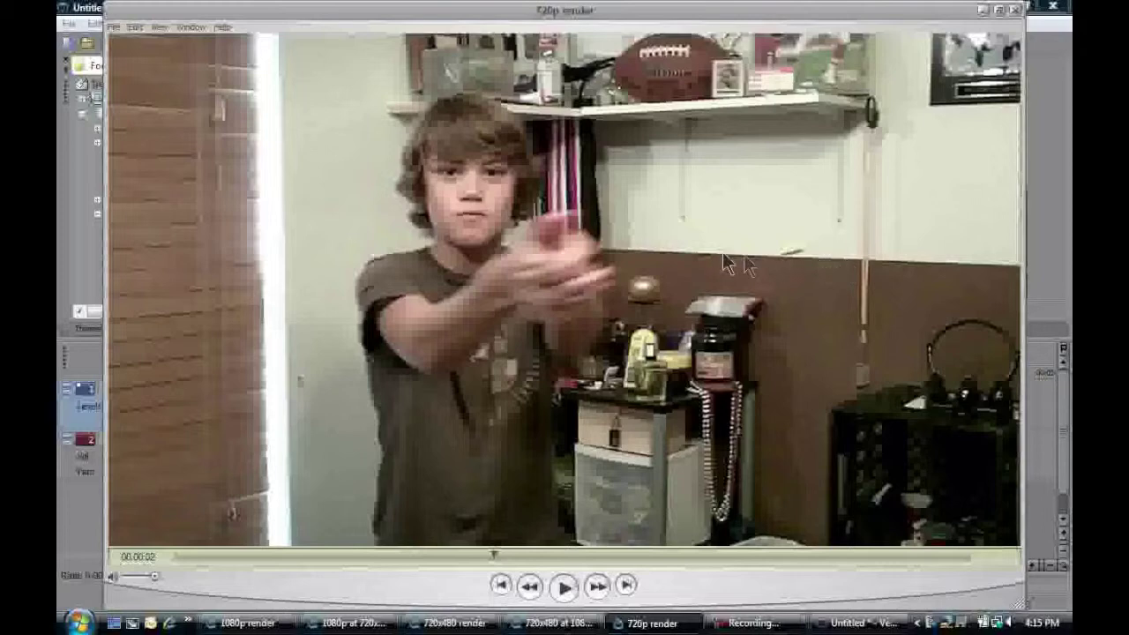
left_click(984, 10)
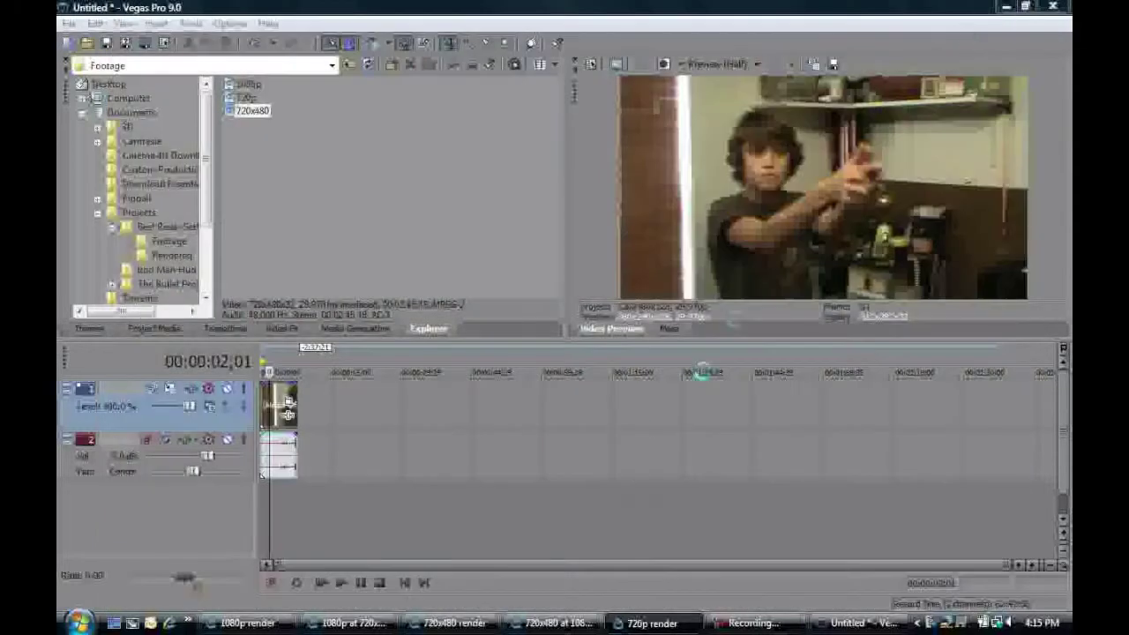
left_click(452, 623)
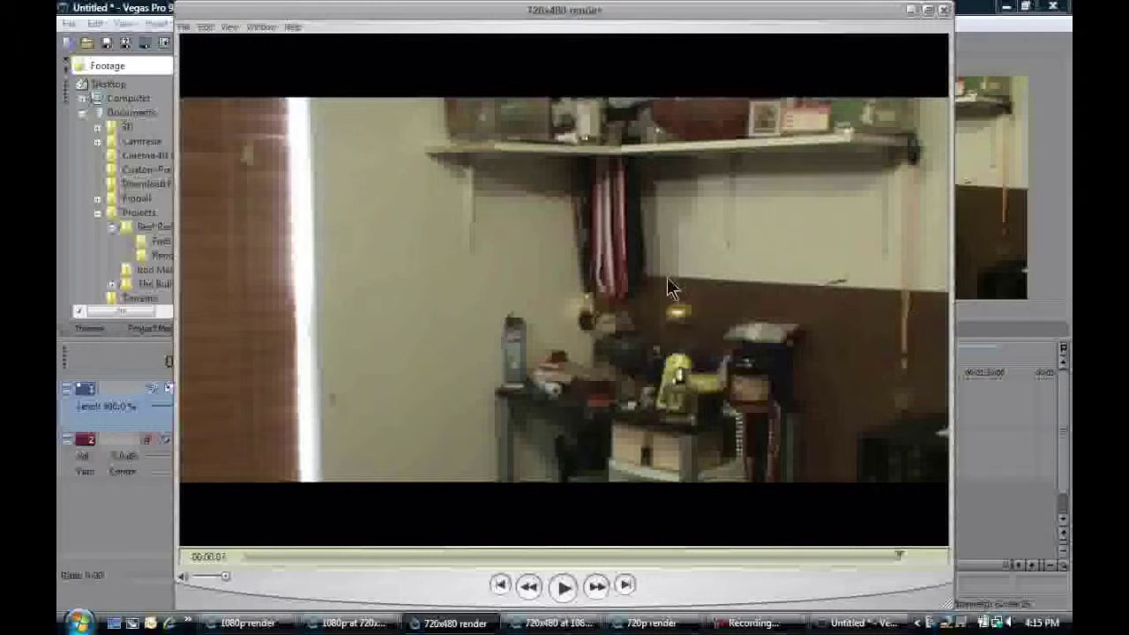
Play and pause the 720x480 render in QuickTime Player, then close its window
left_click(566, 589)
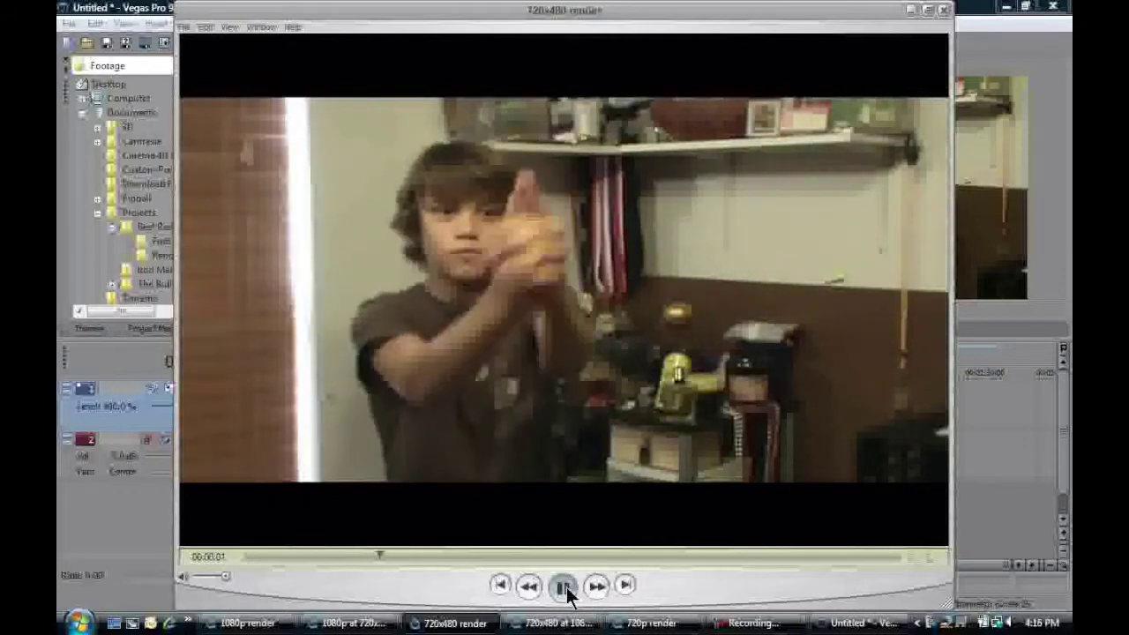
left_click(564, 589)
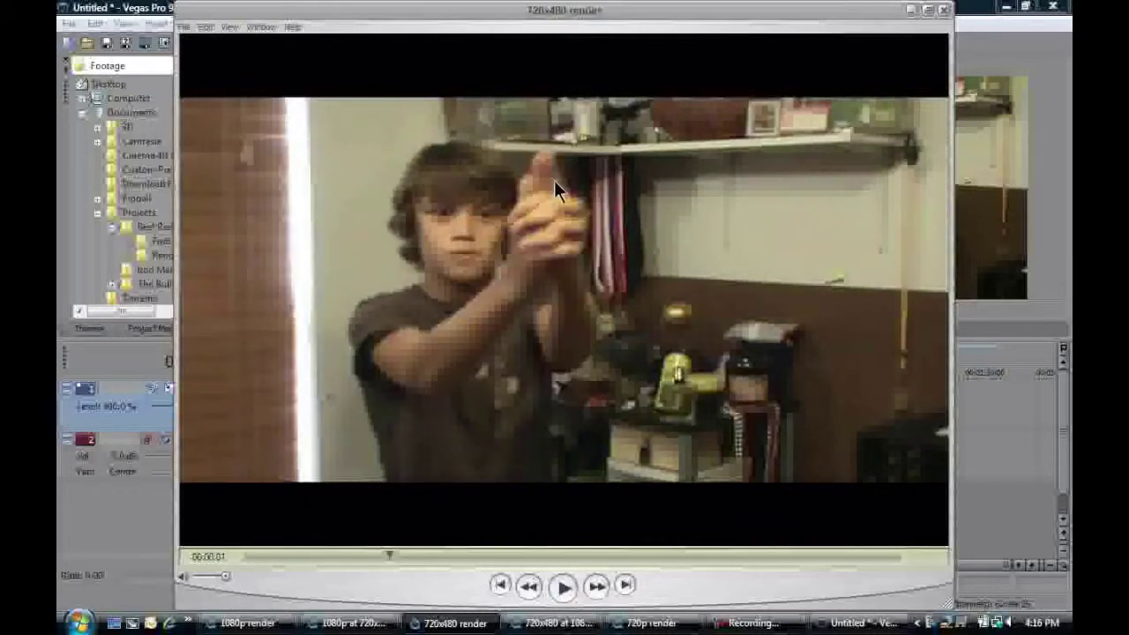
left_click(565, 591)
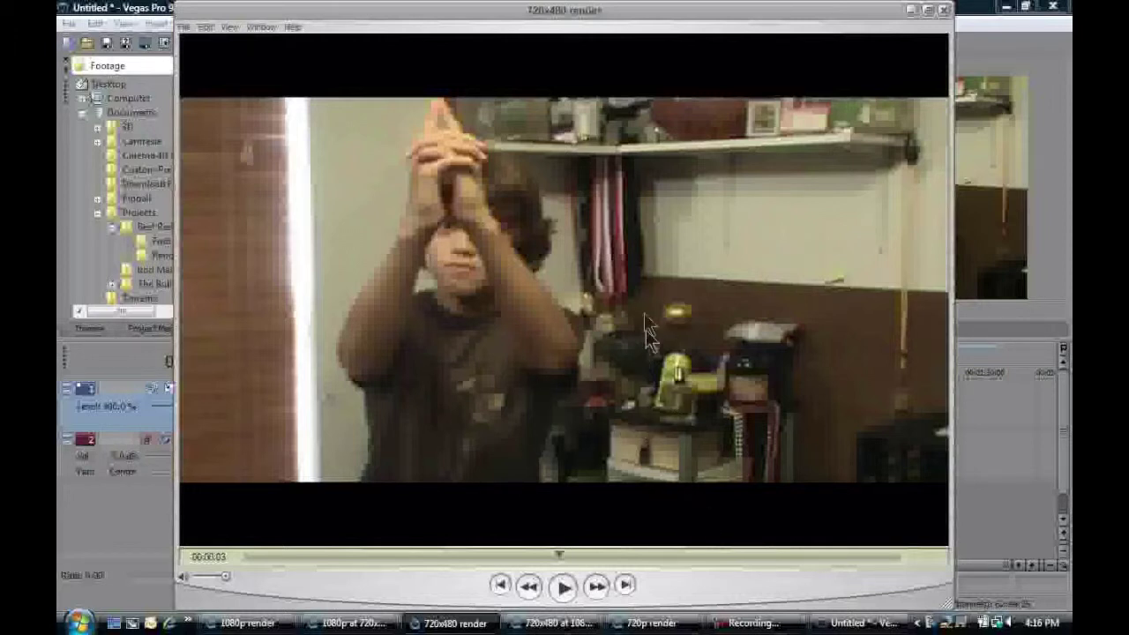
left_click(943, 11)
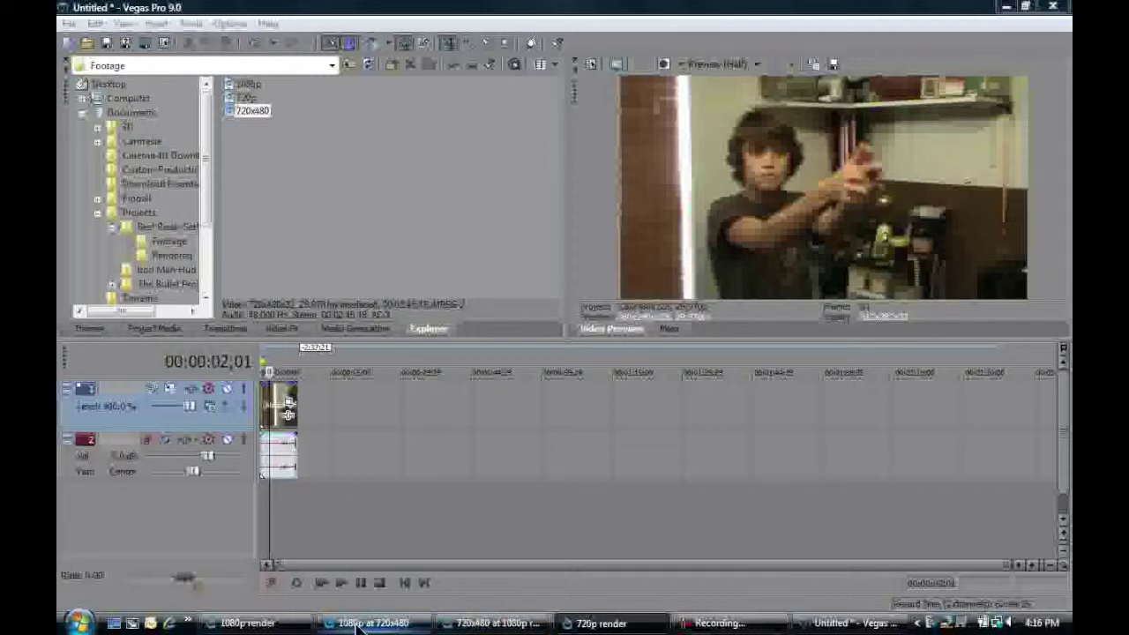
Bring up the 1080p and '1080p at 720x480' renders, then briefly play and pause the latter
left_click(252, 624)
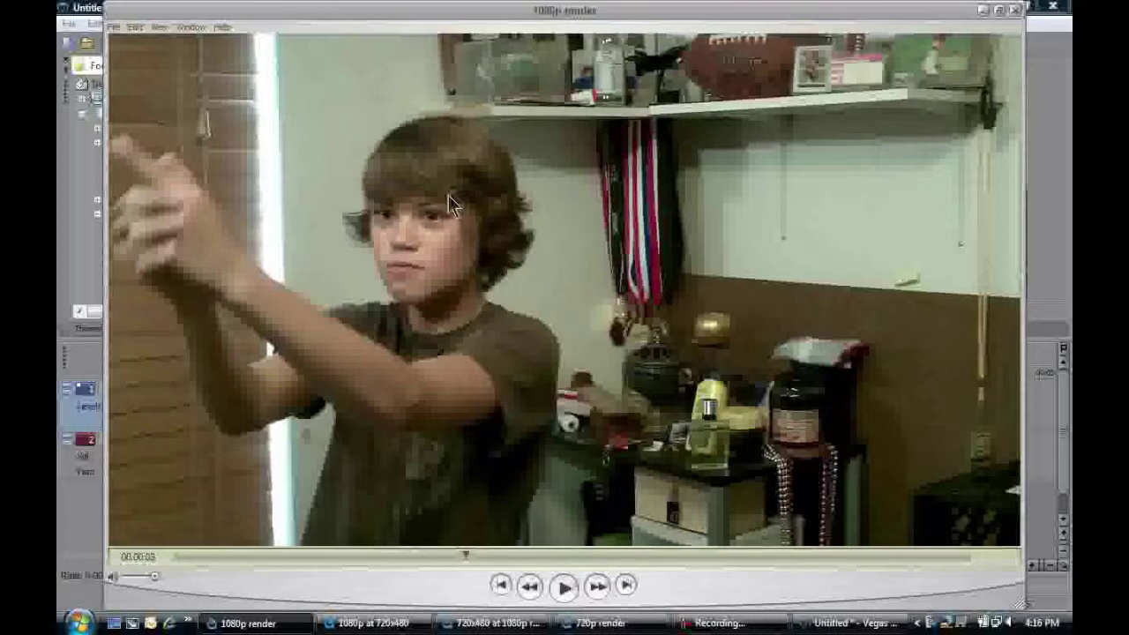
left_click(369, 623)
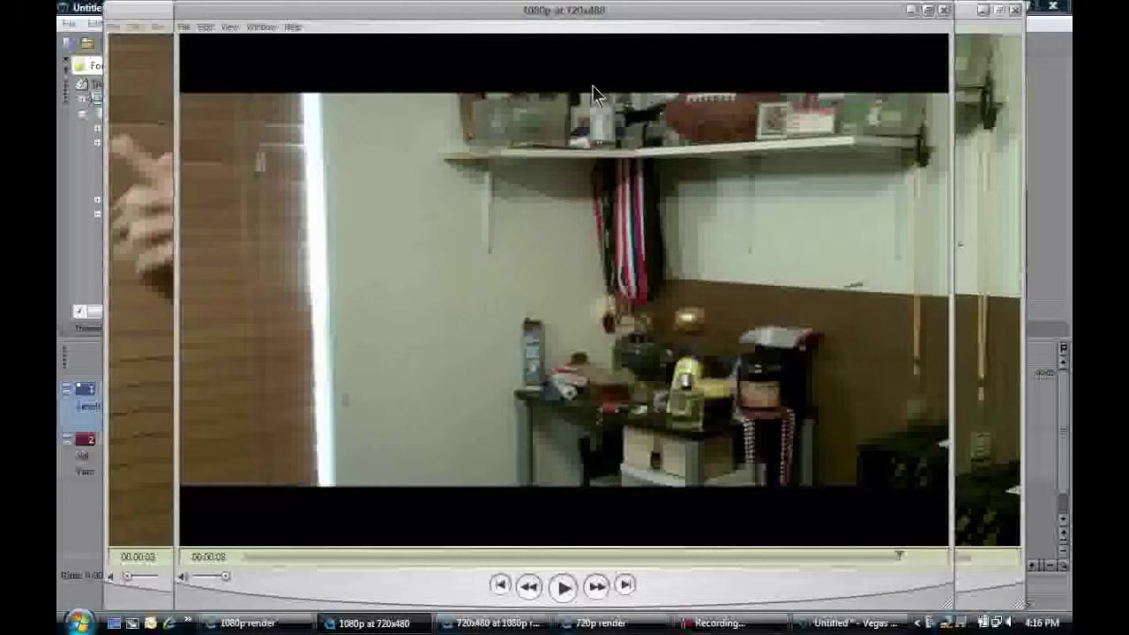
left_click(564, 589)
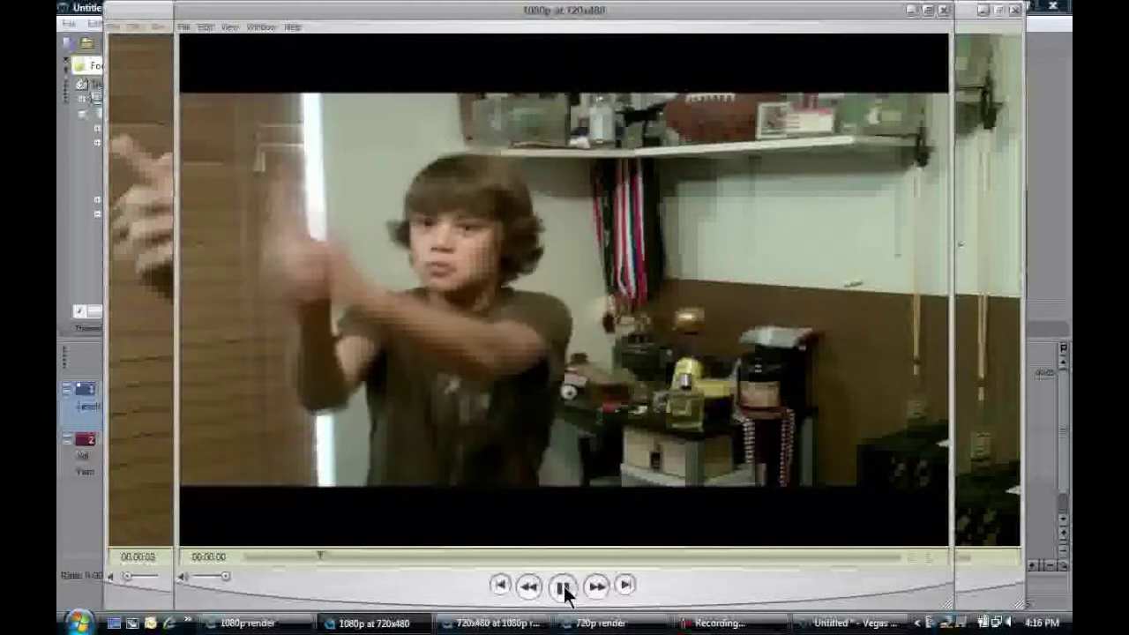
left_click(564, 588)
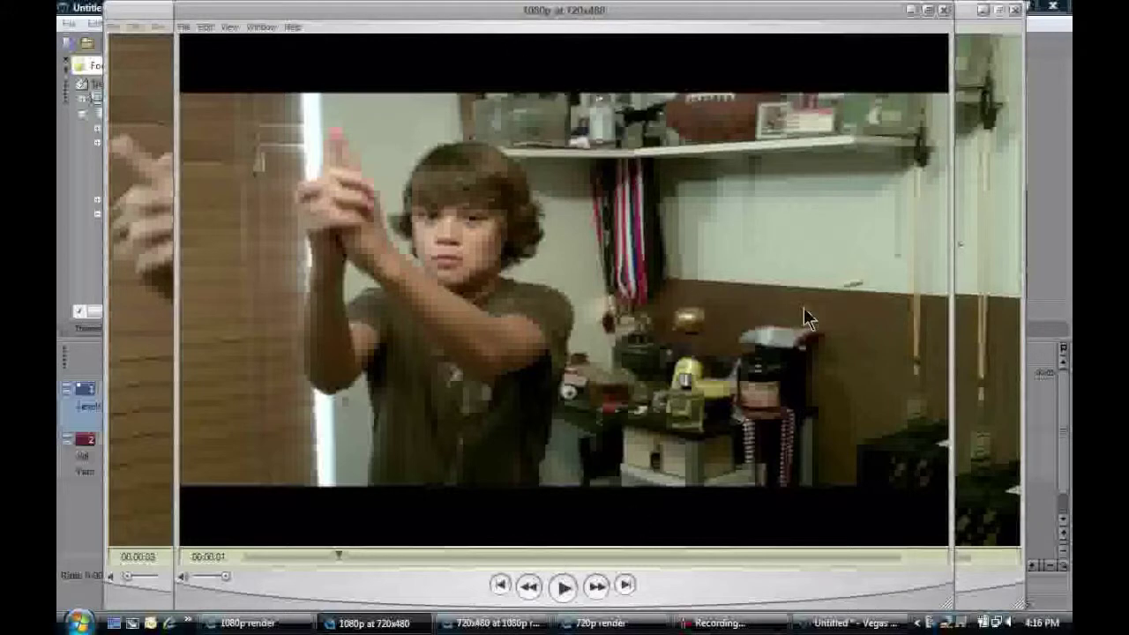
Position the 1080p render window below the other render for comparison, then minimize it
left_click(251, 623)
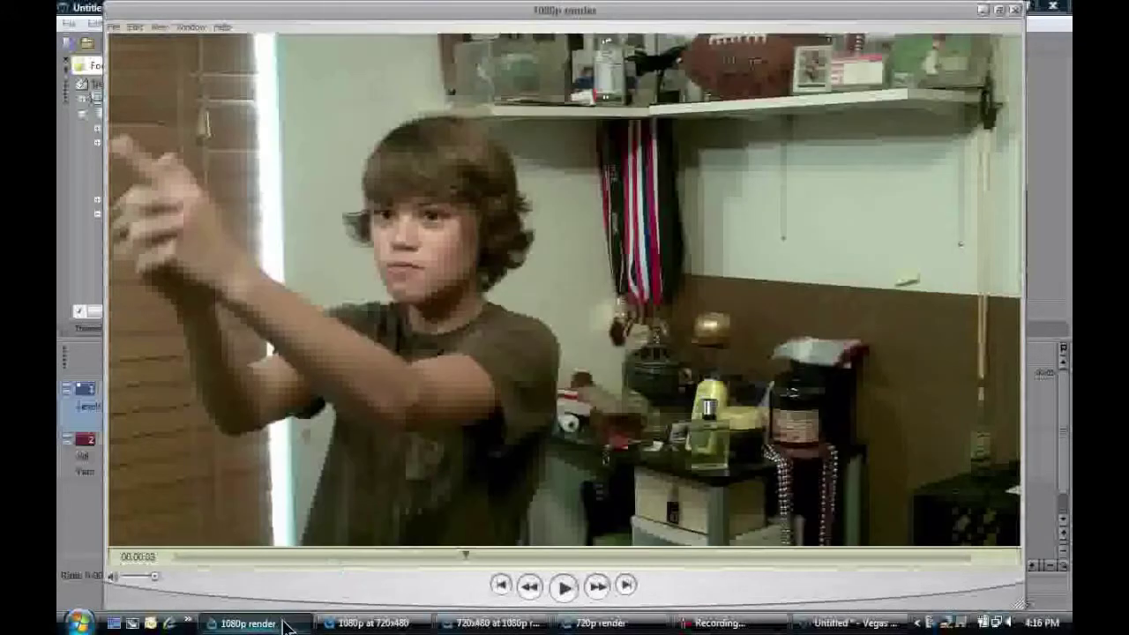
left_click_drag(602, 12, 582, 95)
left_click_drag(607, 163, 526, 289)
left_click_drag(706, 317, 709, 297)
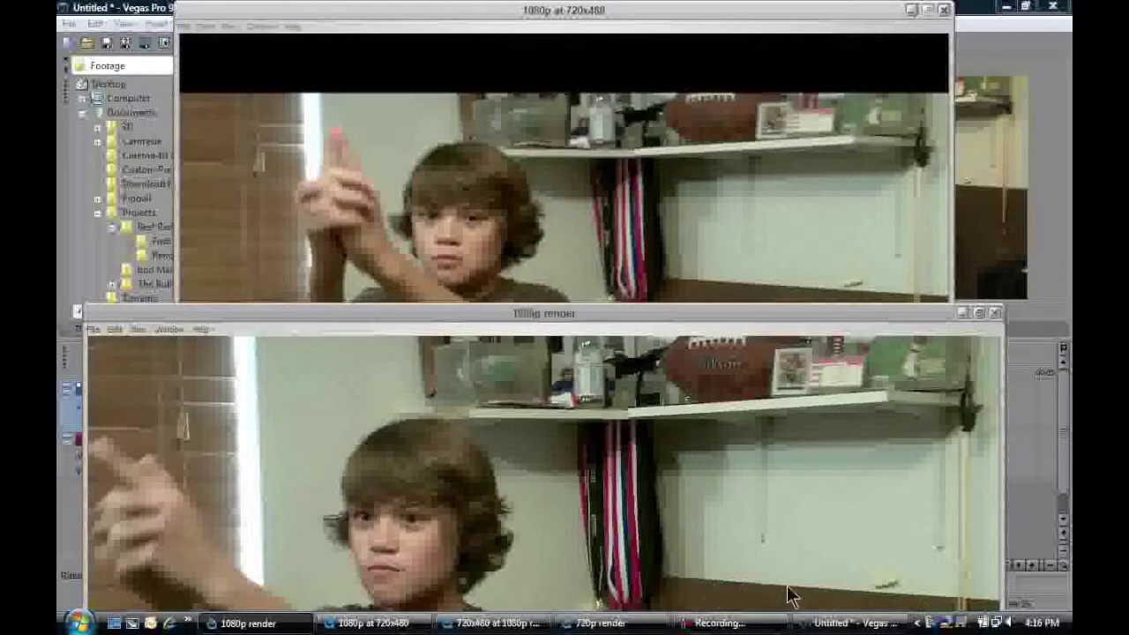
left_click(962, 313)
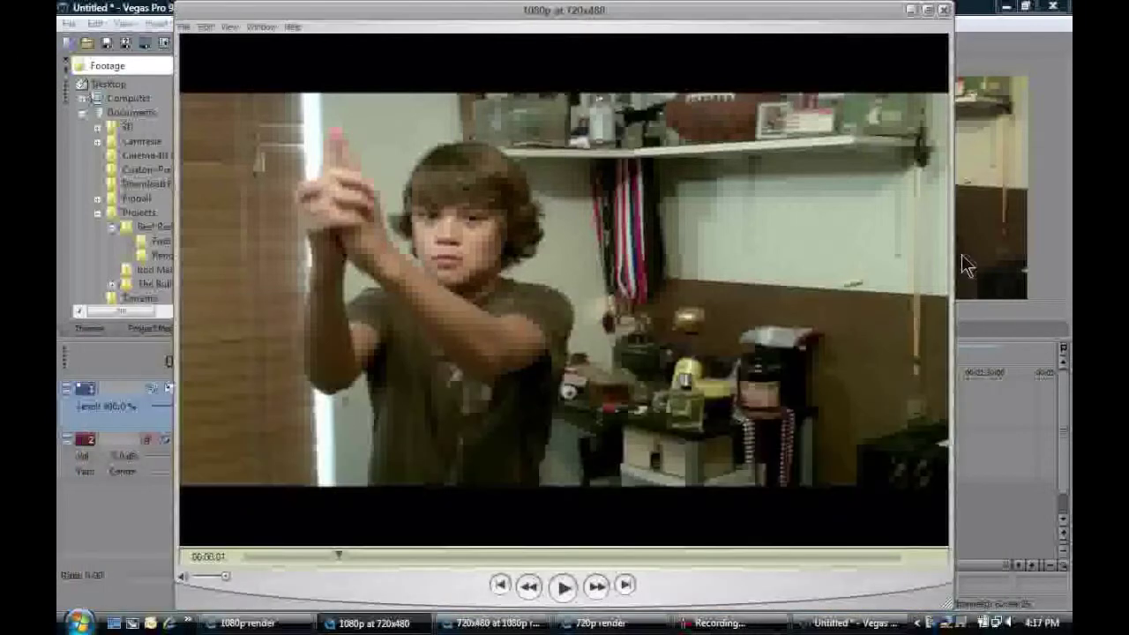
Minimize the '1080p at 720x480' render window
left_click(912, 10)
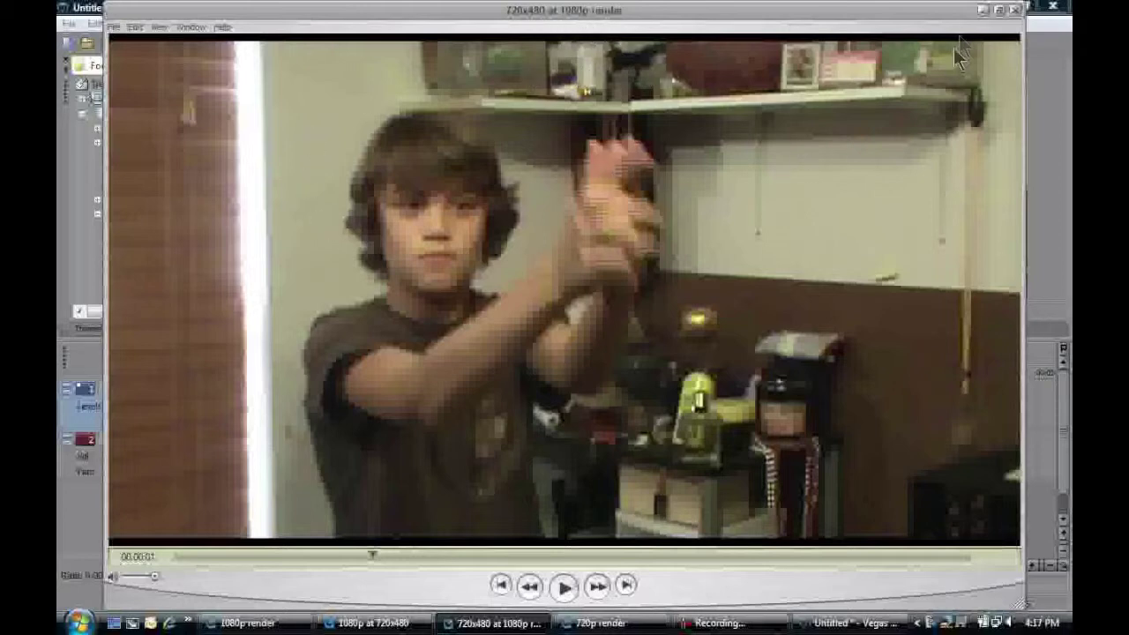
Minimize the '720x480 at 1080p' window, then restore and minimize the '1080p at 720x480' window
left_click(983, 9)
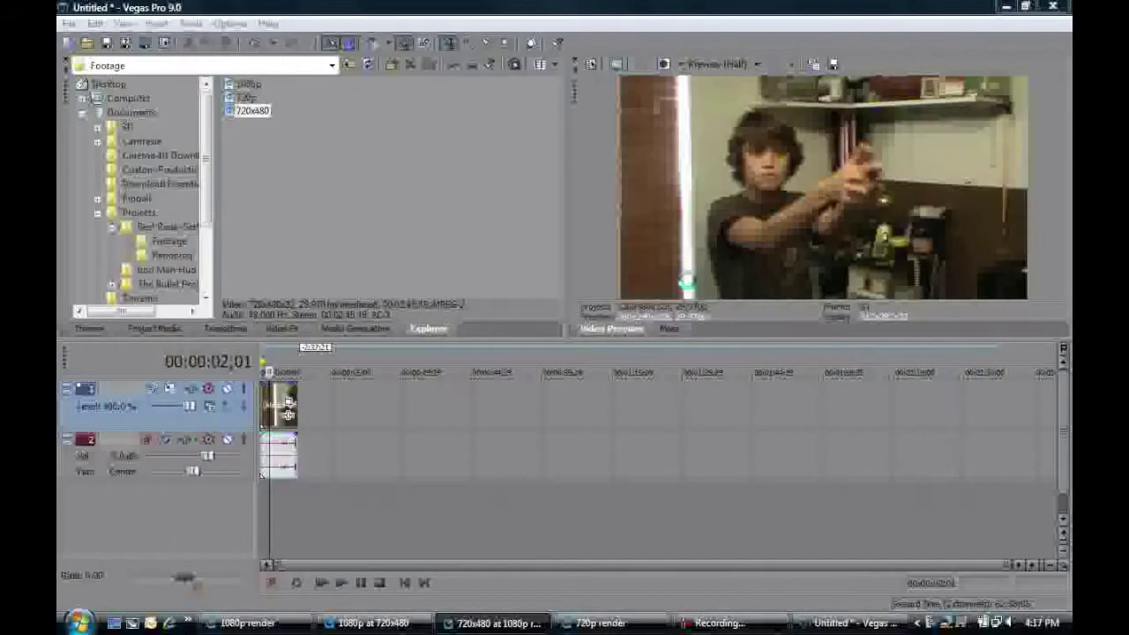
left_click(369, 622)
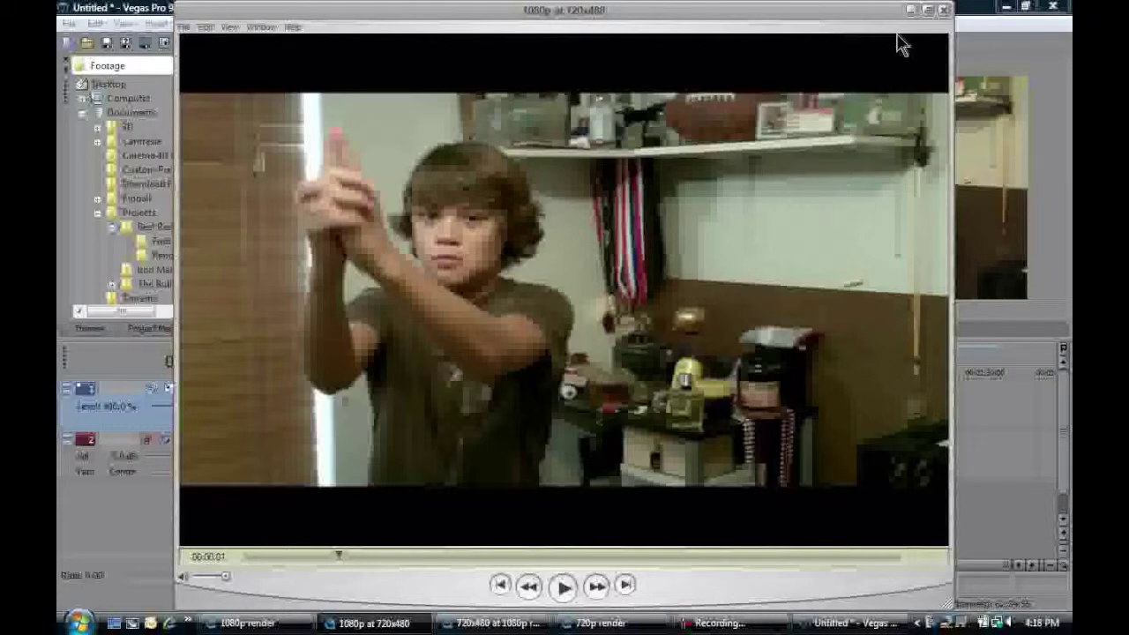
left_click(912, 11)
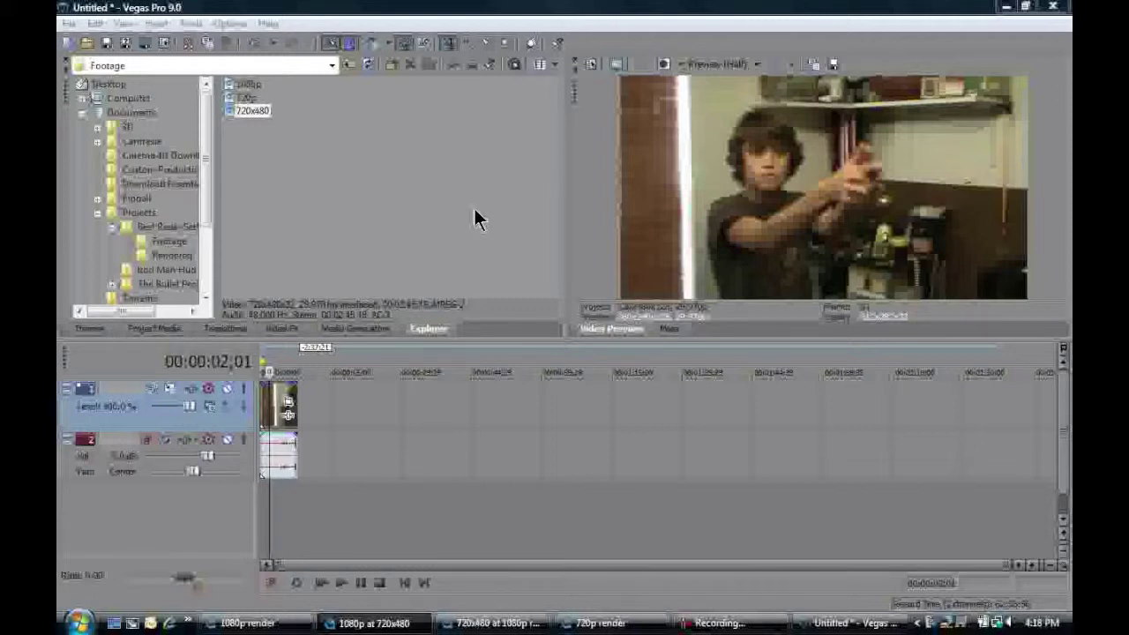
left_click(731, 624)
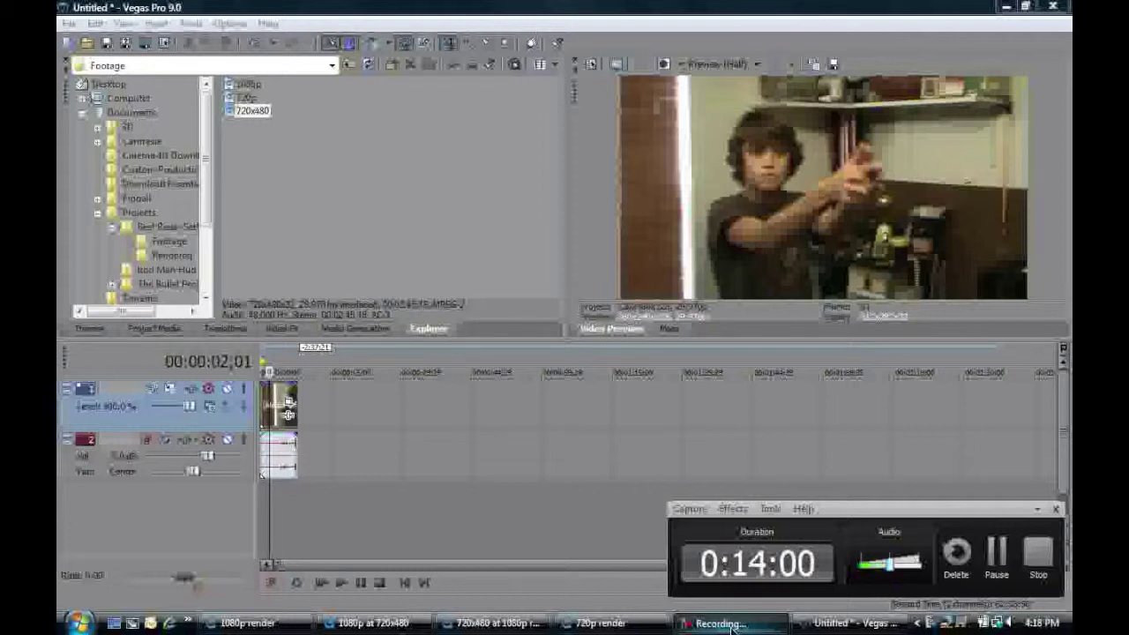
left_click(731, 625)
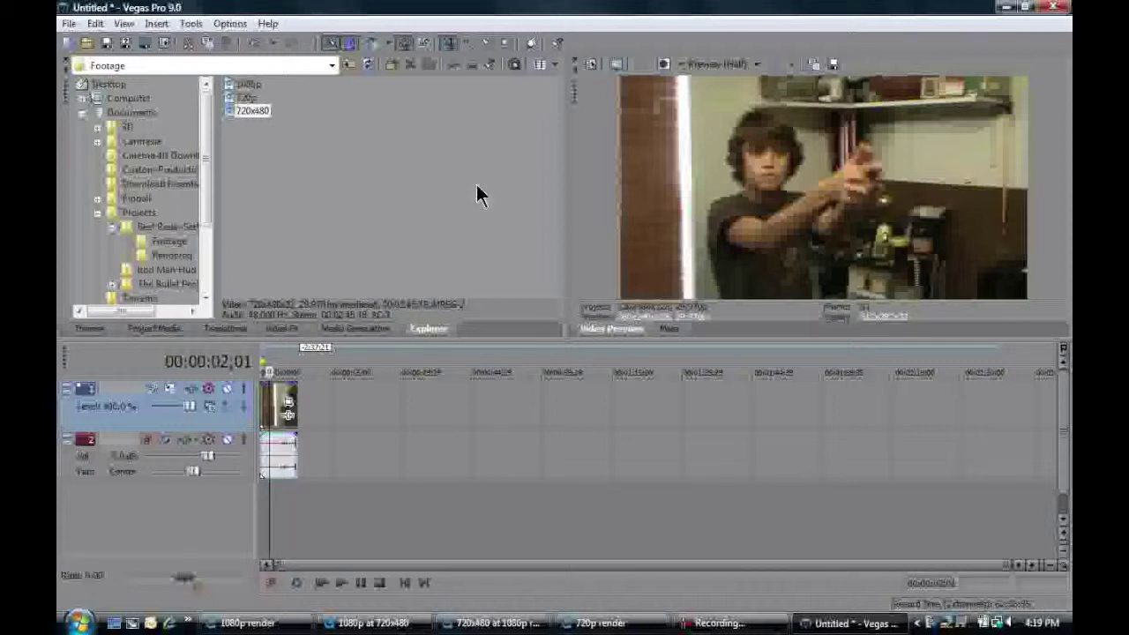
left_click(696, 623)
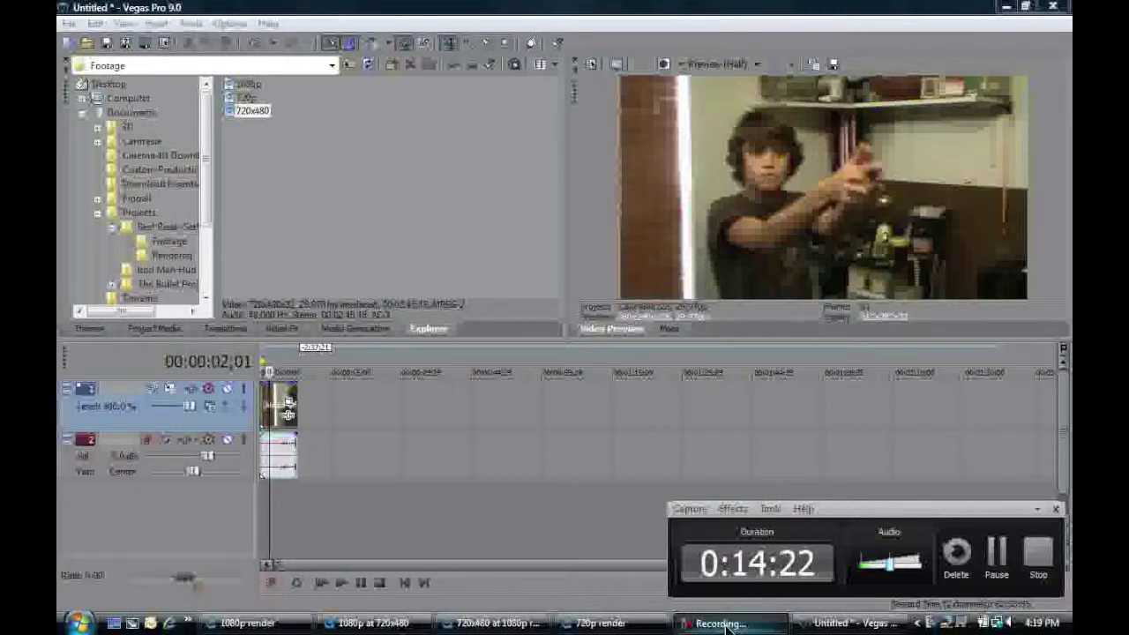
left_click(724, 625)
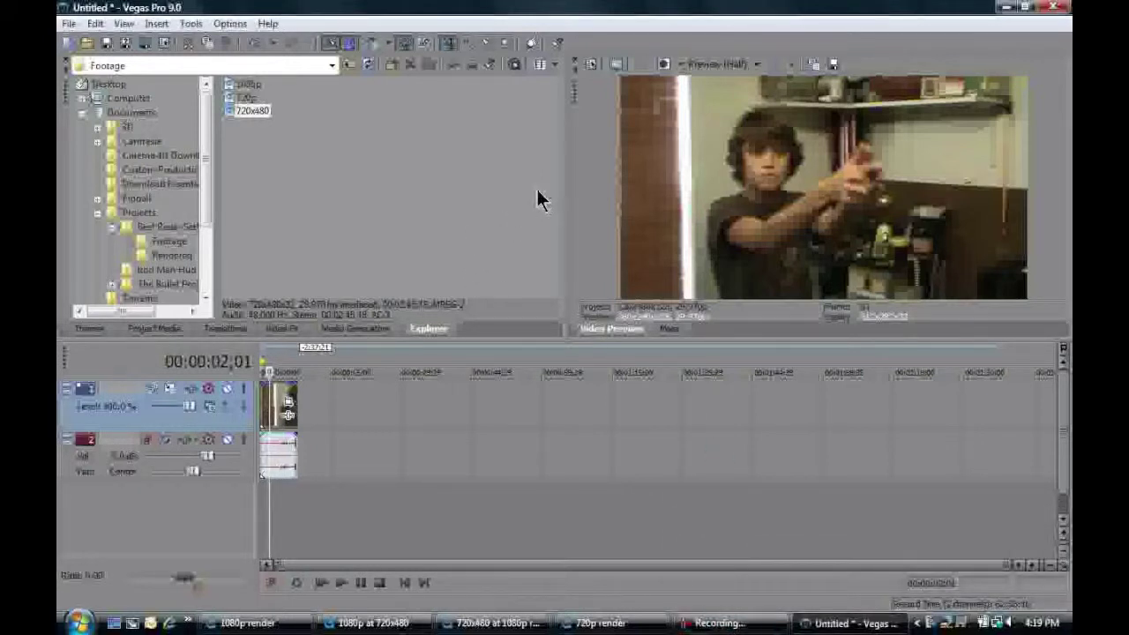